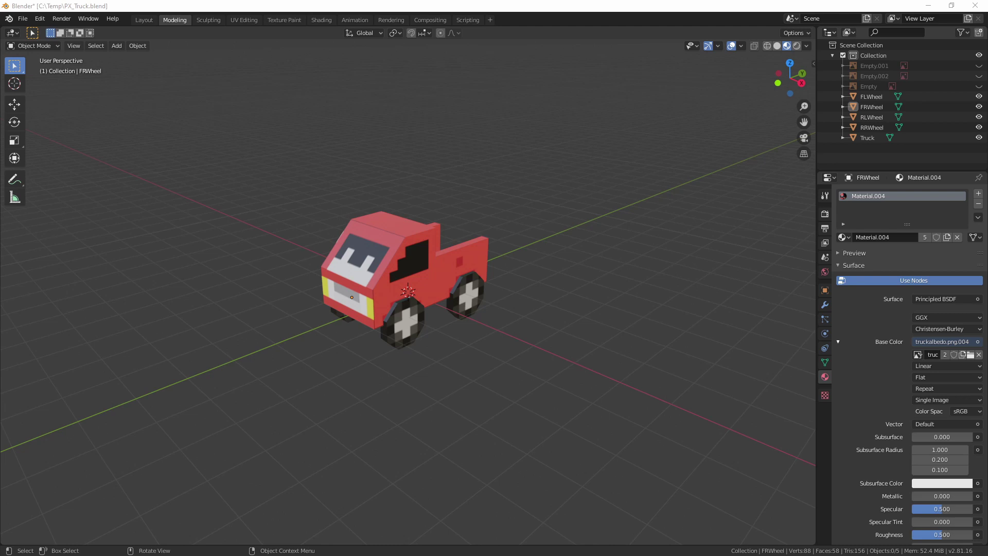
Examine the truck model from several angles and check which body and wheel objects it consists of
middle_click_drag(459, 387, 514, 387)
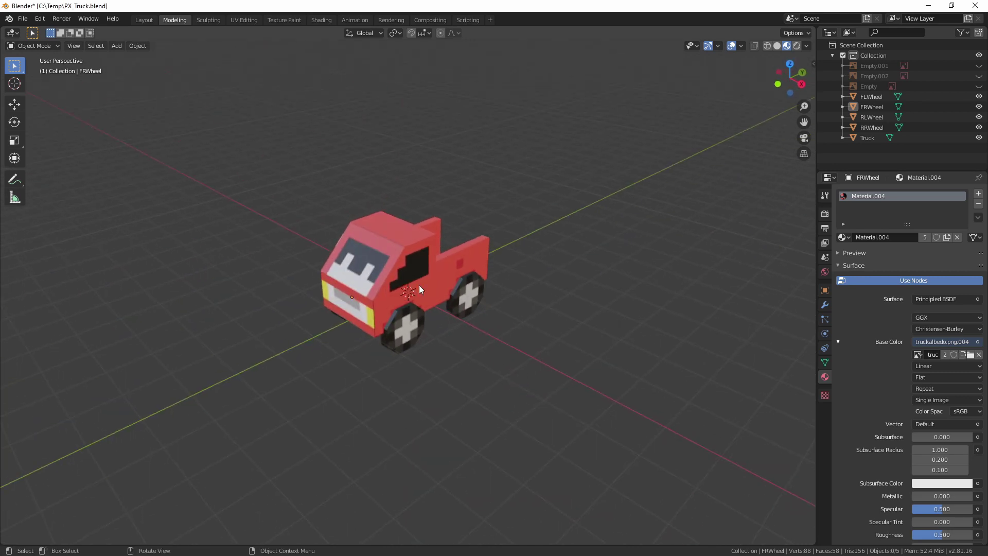
middle_click_drag(549, 353, 652, 326)
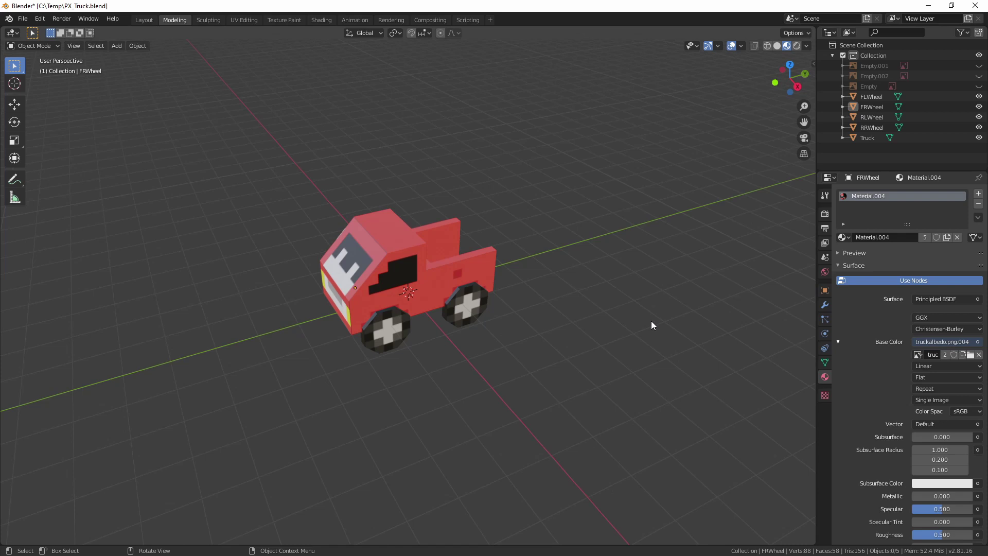
middle_click_drag(490, 304, 370, 261)
left_click(370, 260)
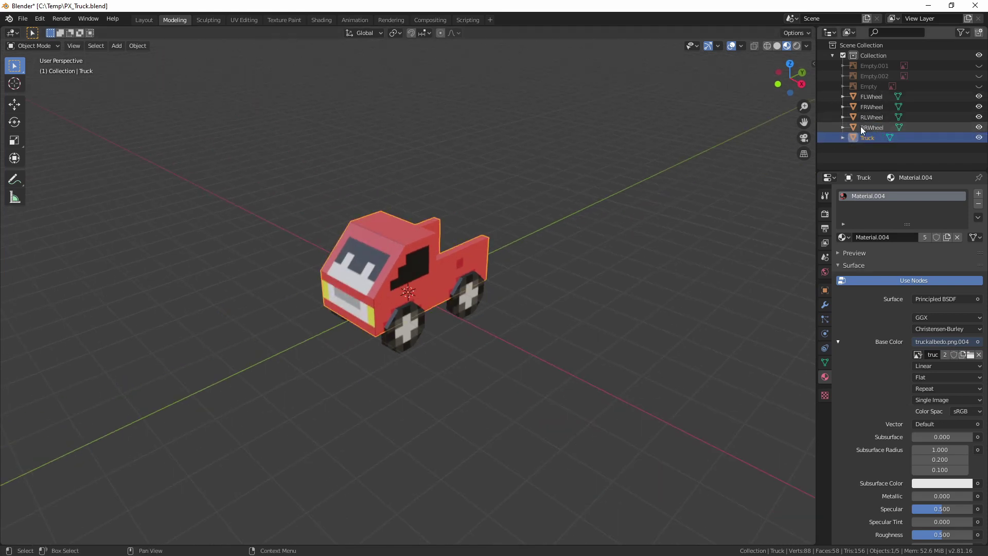
middle_click_drag(576, 304, 542, 308)
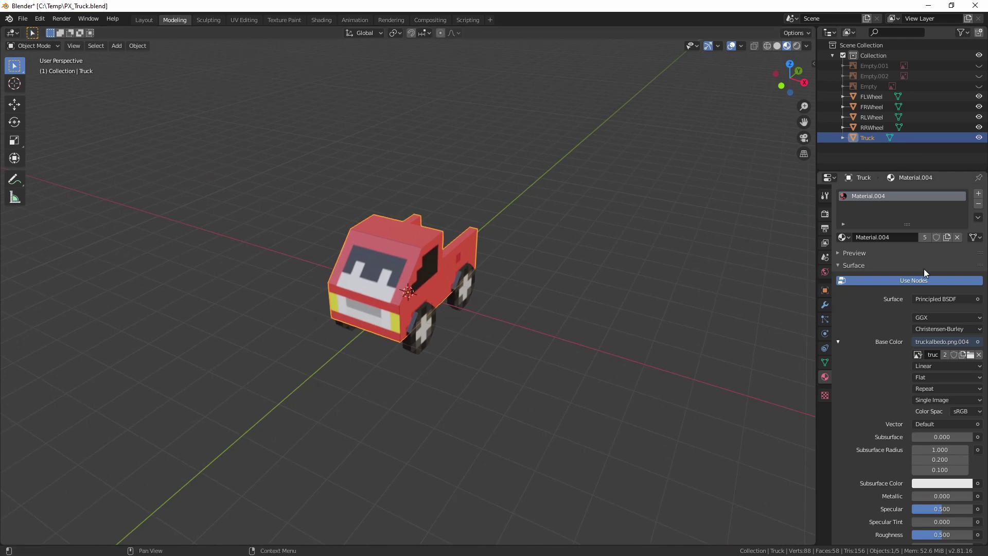
left_click(878, 127)
left_click(871, 138)
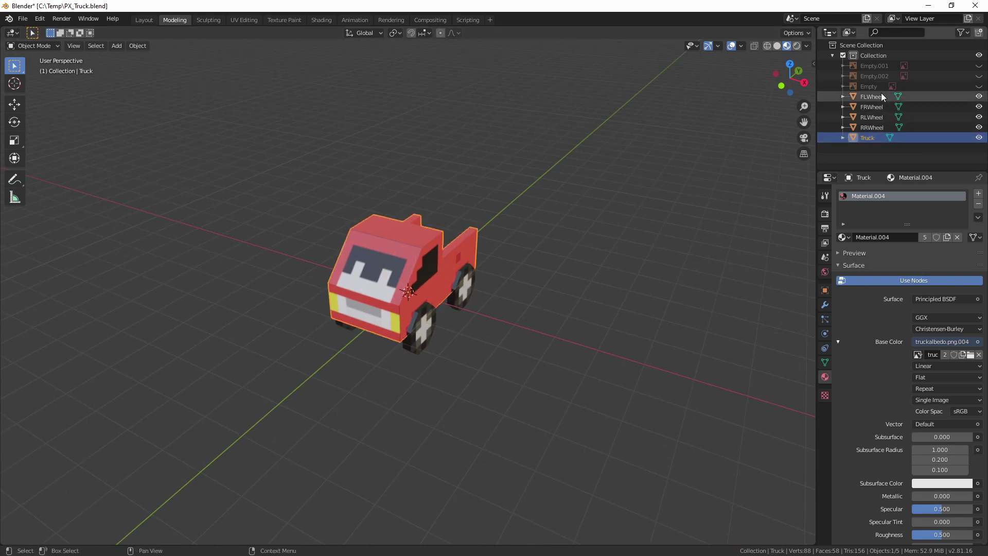
middle_click_drag(690, 242, 756, 216)
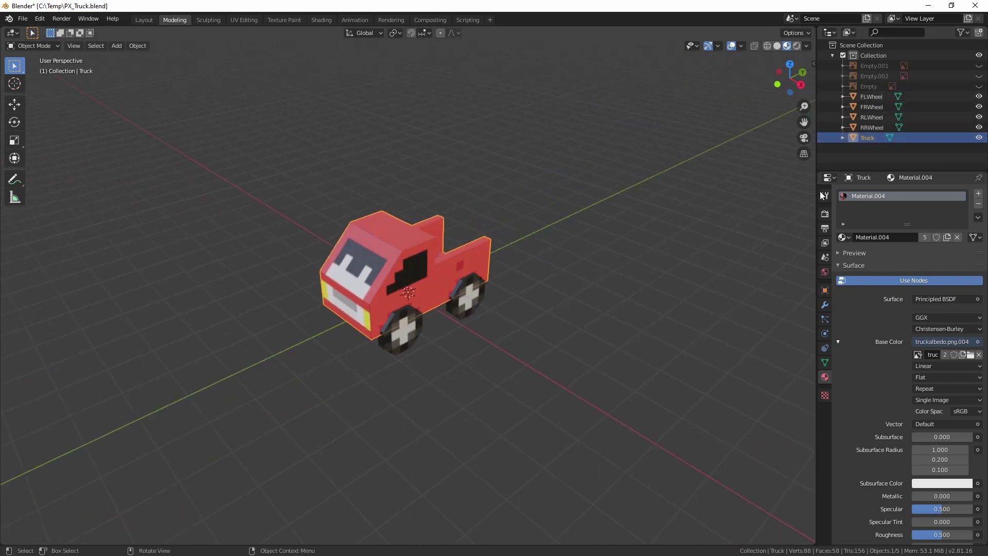
left_click(881, 127)
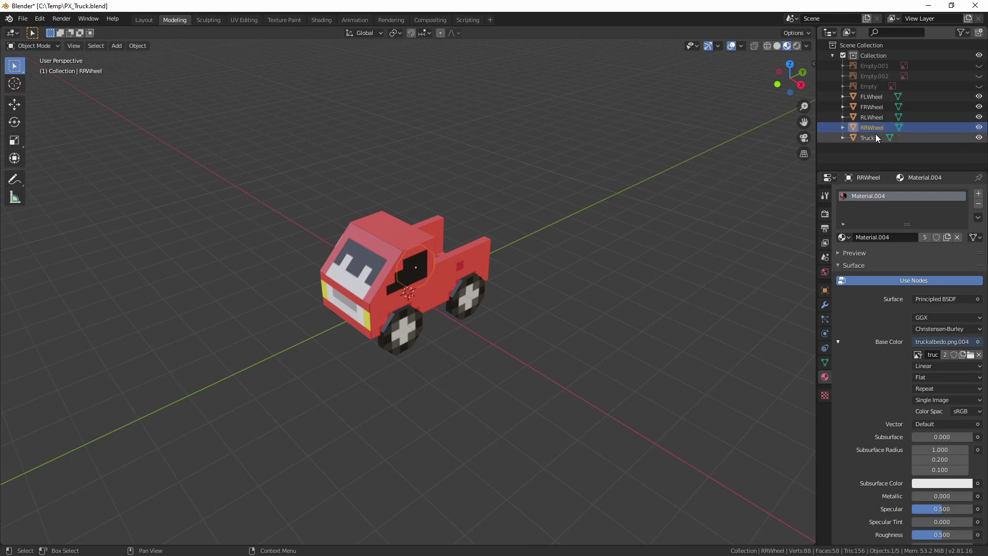
Join the four wheels FLWheel, FRWheel, RLWheel and RRWheel with the Truck body into a single object
left_click(875, 97)
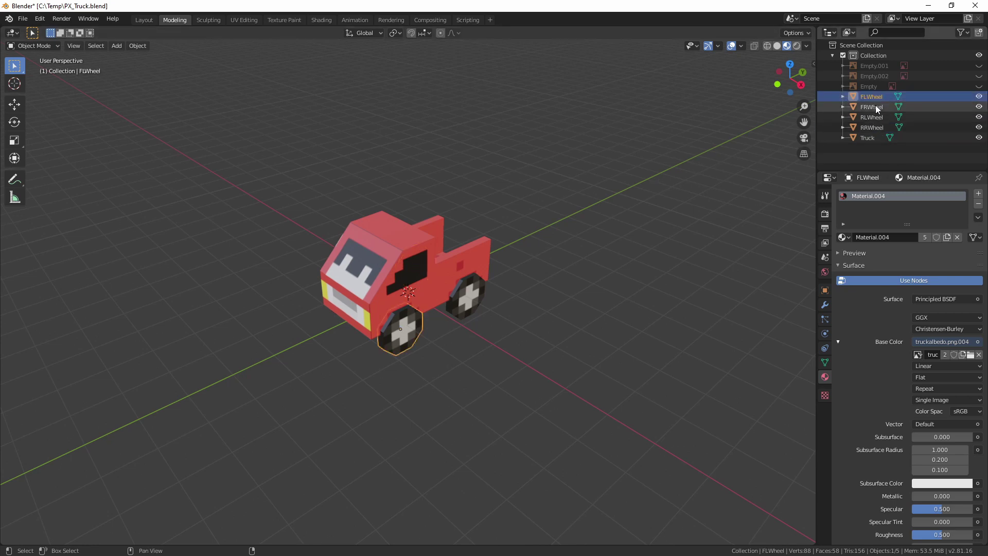
left_click(877, 116, "shift")
left_click(872, 126, "shift")
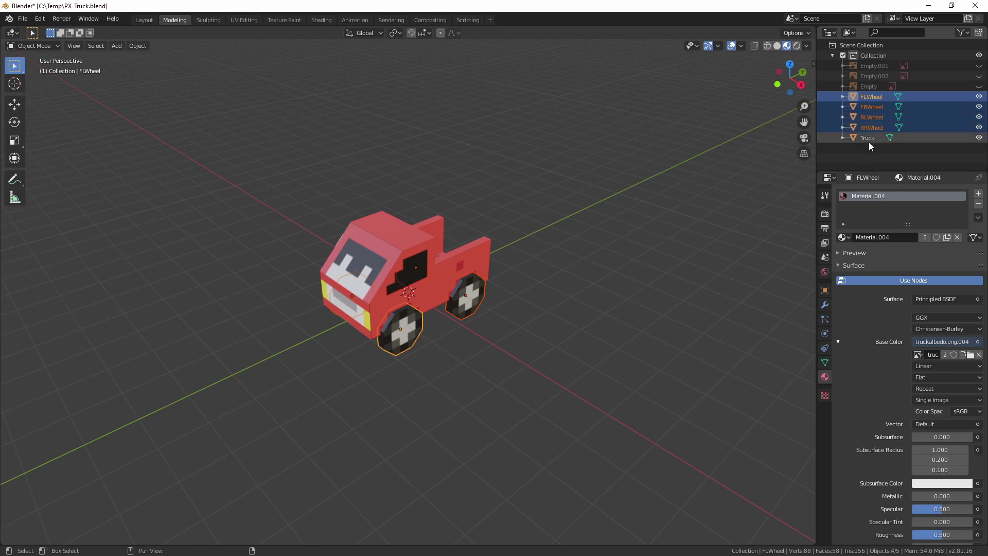
left_click(870, 140, "shift")
key("ctrl+j")
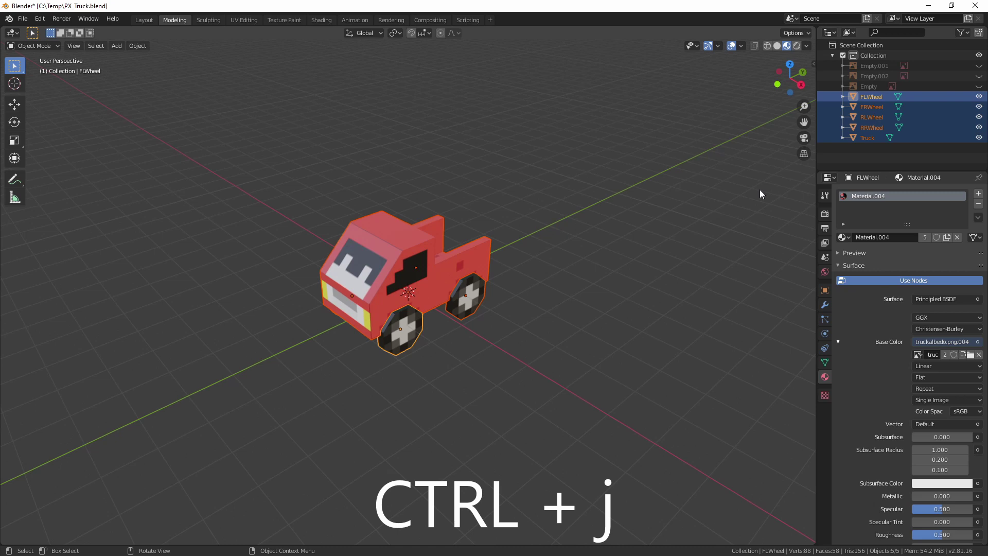
key("ctrl+j")
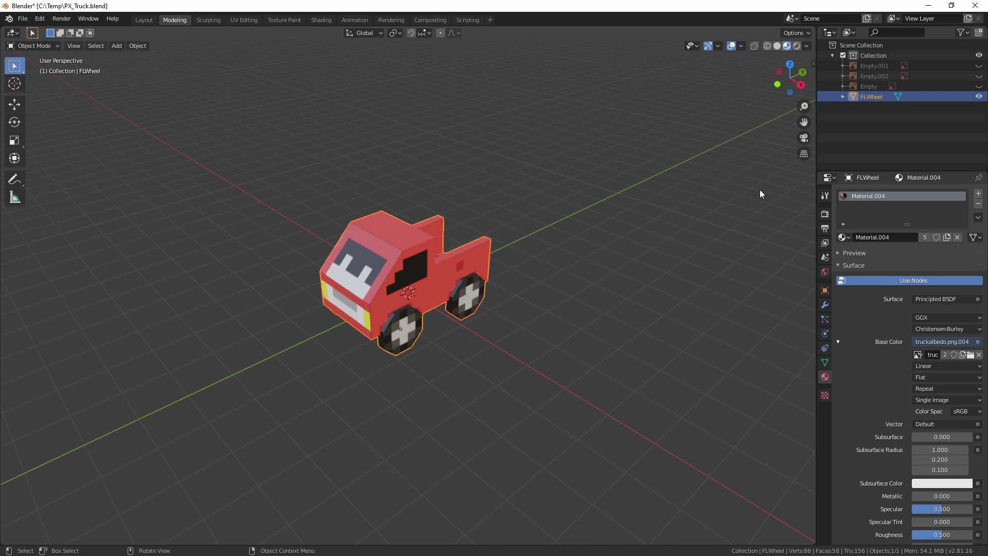
Rename the joined FLWheel object as Truck
mouse_move(657, 238)
middle_mouse_down()
mouse_move(609, 294)
mouse_move(697, 272)
mouse_move(589, 282)
mouse_move(645, 239)
middle_mouse_up()
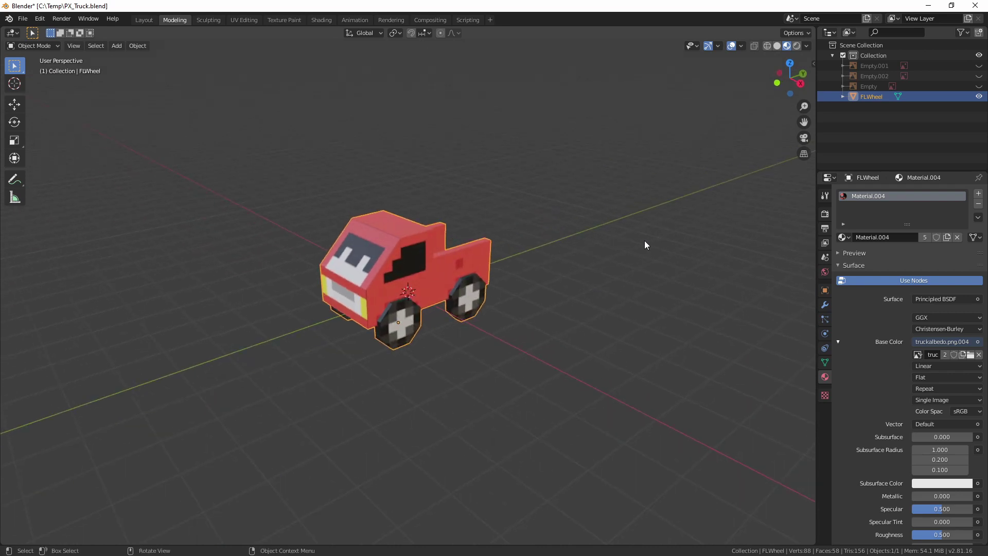
double_click(880, 96)
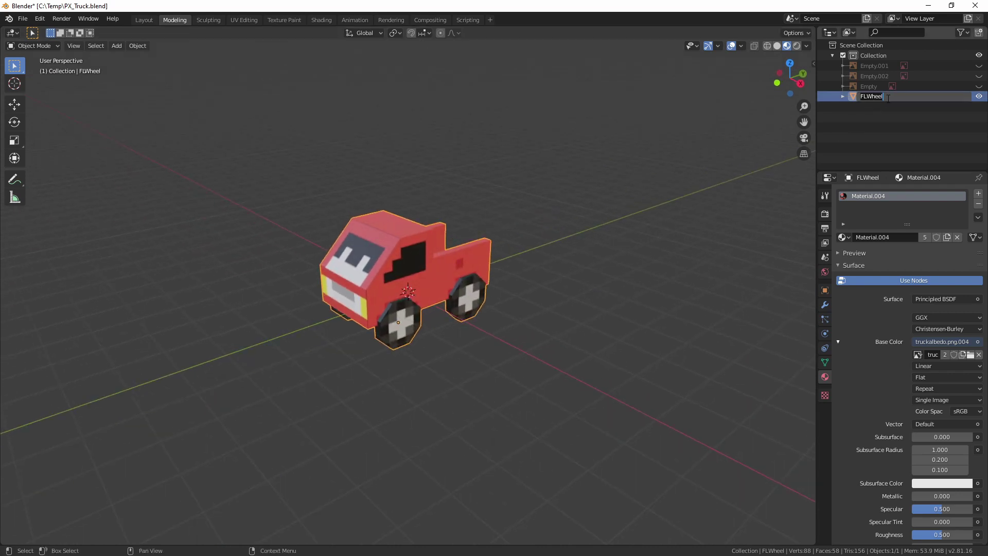
type("Truck")
key("Return")
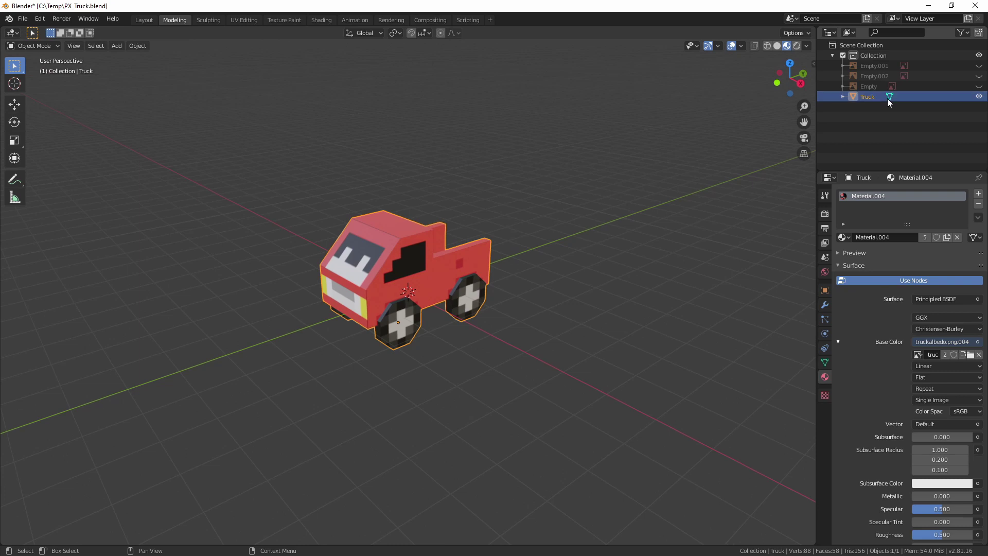
Delete the three hidden reference objects Empty, Empty.002 and Empty.001 from the collection
left_click(939, 84)
right_click(939, 84)
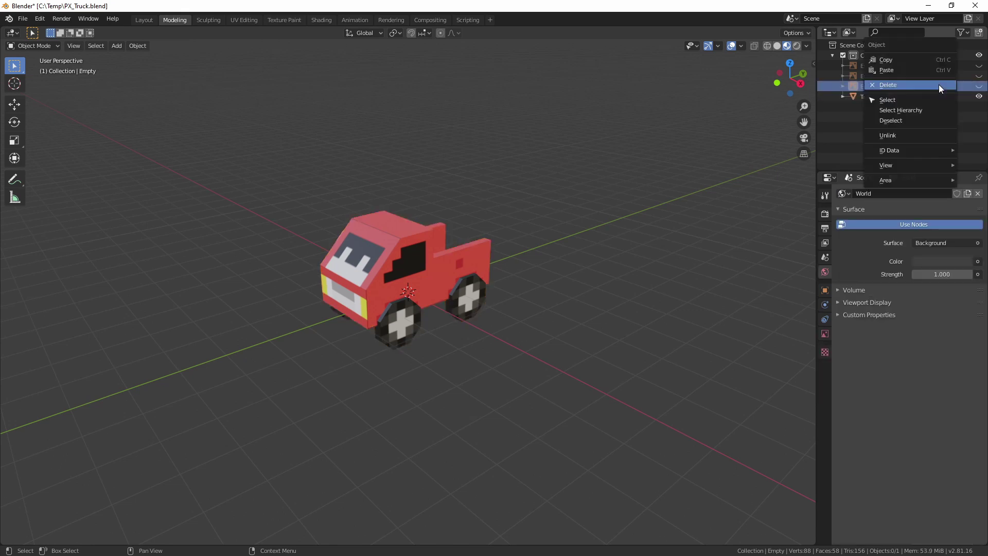
left_click(939, 84)
left_click(940, 75)
right_click(940, 75)
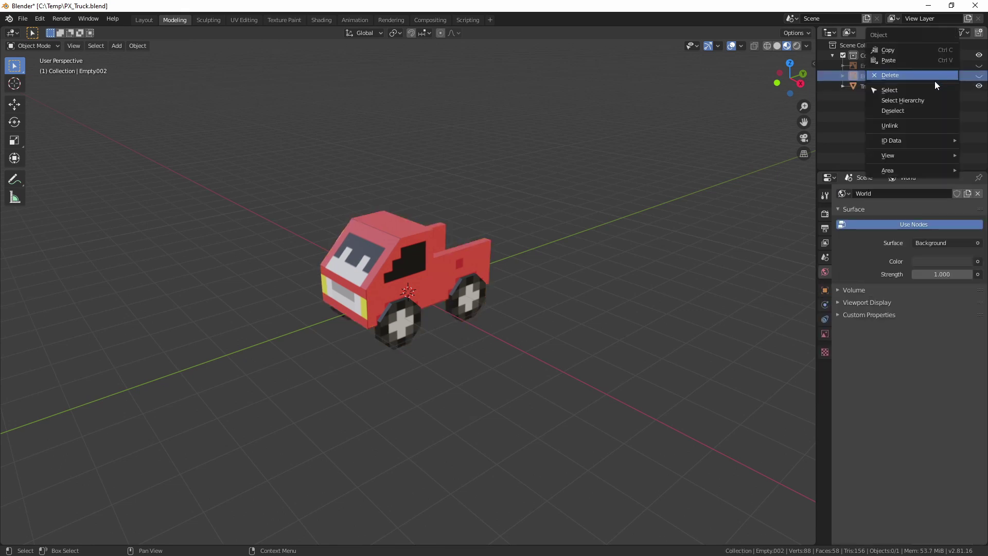
left_click(934, 78)
left_click(938, 67)
right_click(942, 66)
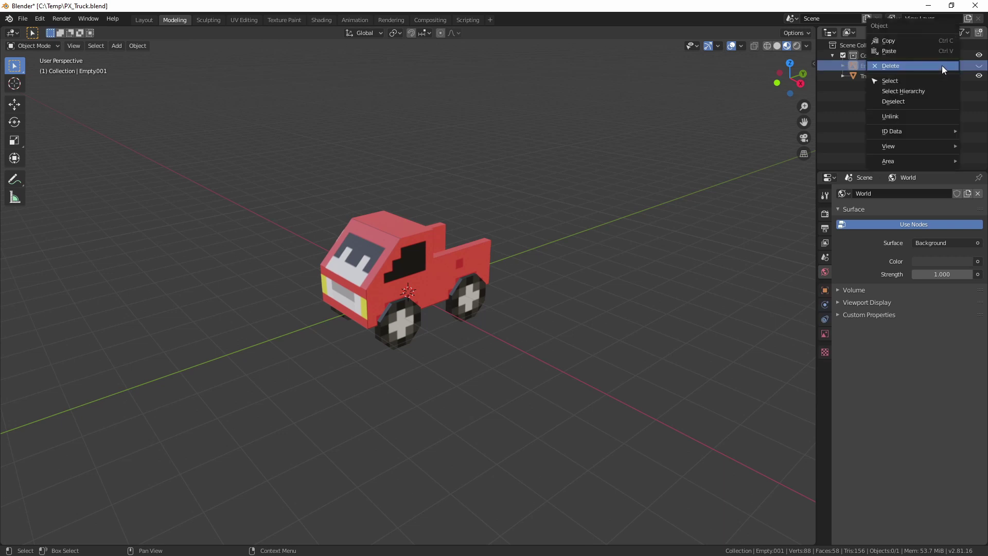
left_click(941, 66)
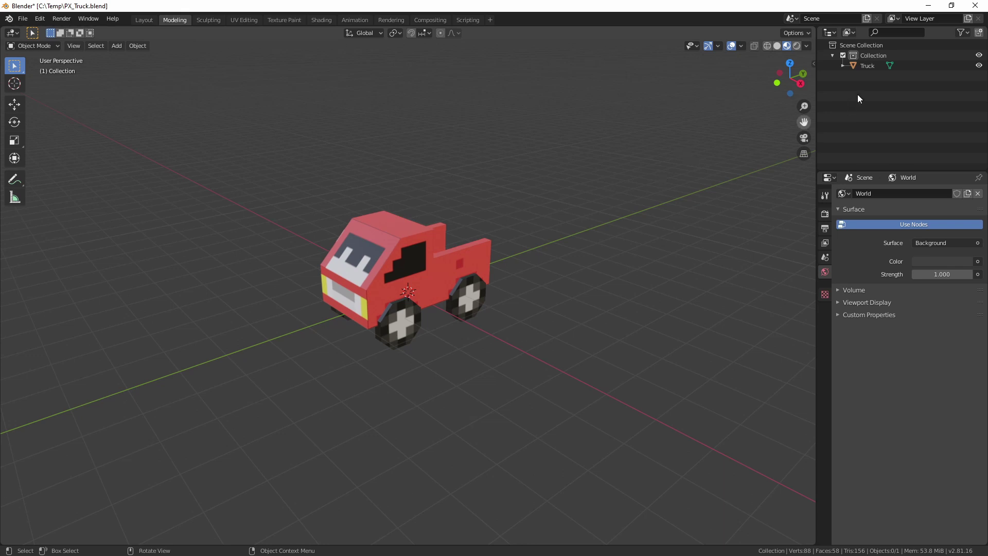
Select the truck and show its transform values to check location, rotation, scale and dimensions
left_click(869, 65)
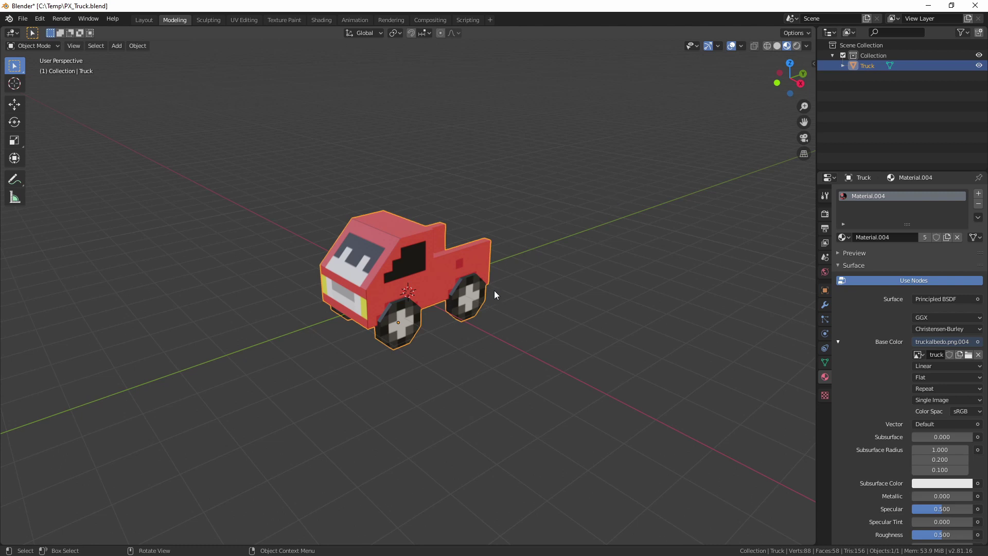
middle_click_drag(494, 294, 465, 308)
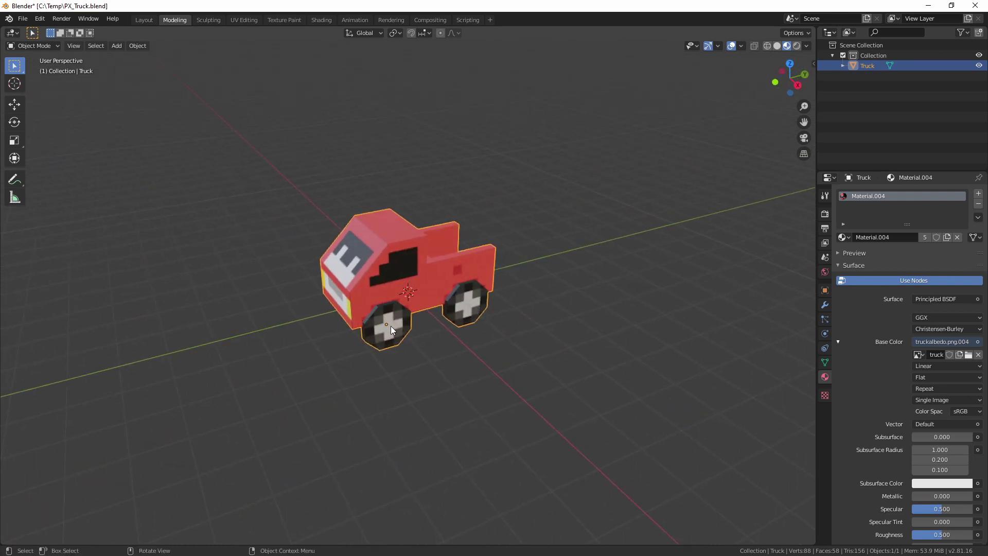
middle_click_drag(371, 289, 525, 297)
key("n")
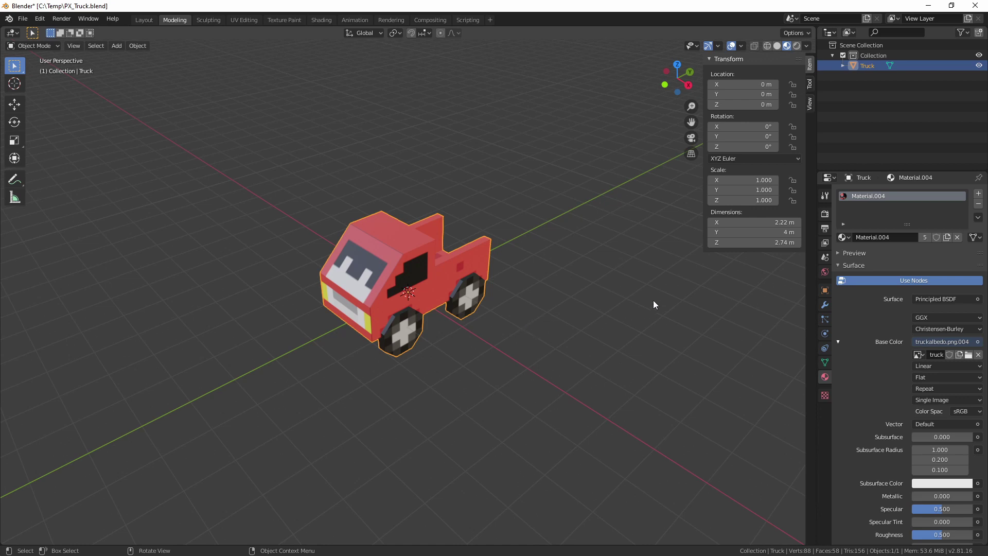
Select the truck and open the FBX export settings for it
left_click(533, 196)
left_click(418, 289)
left_click(21, 20)
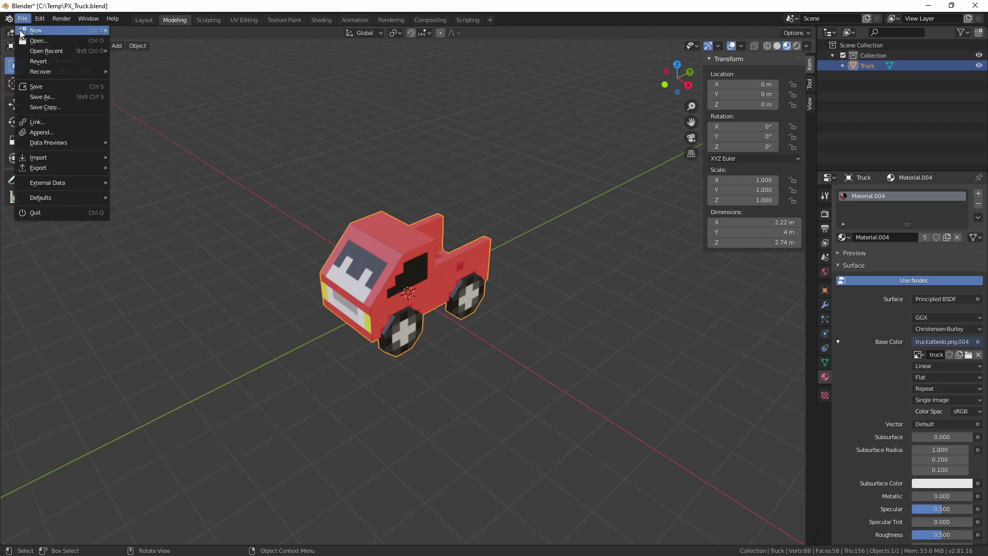
mouse_move(63, 172)
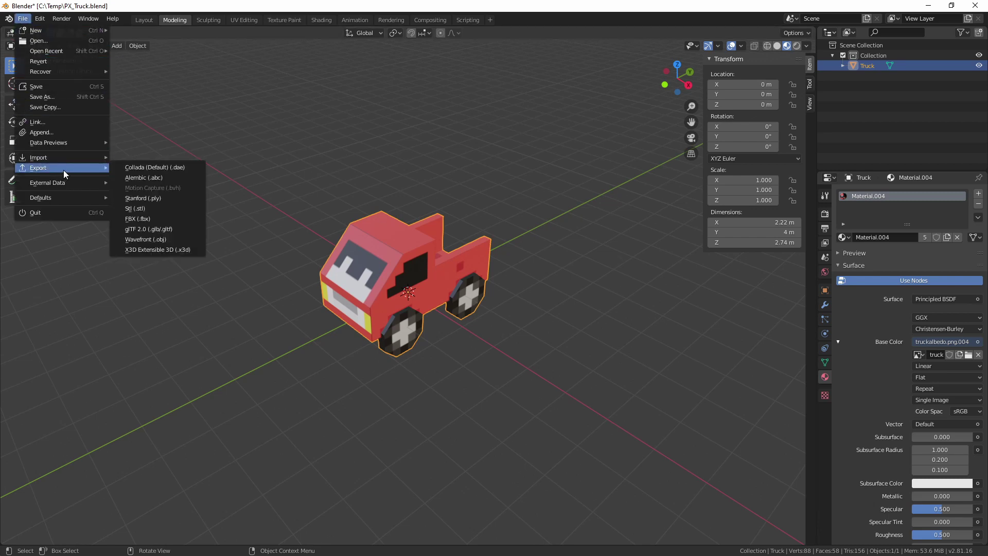
left_click(159, 221)
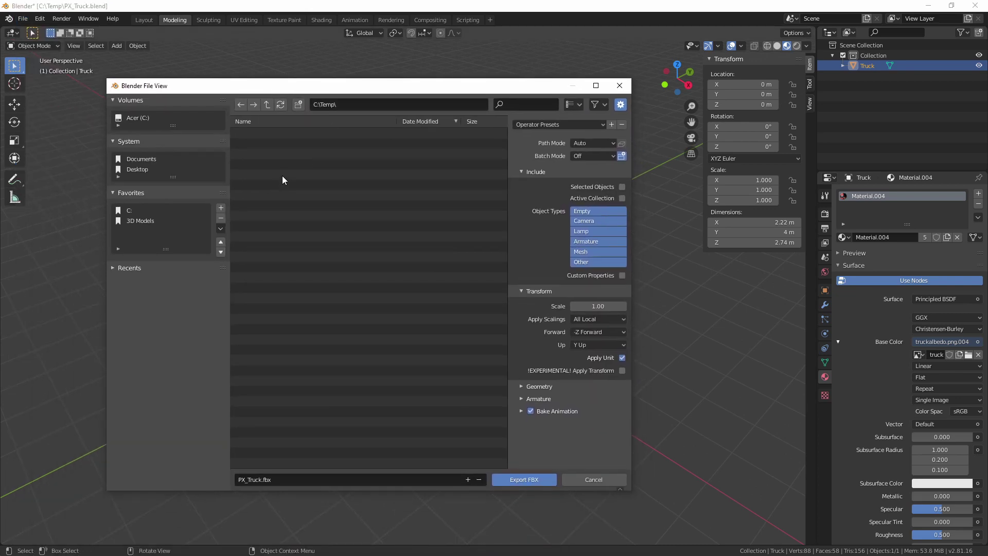
left_click_drag(400, 84, 425, 77)
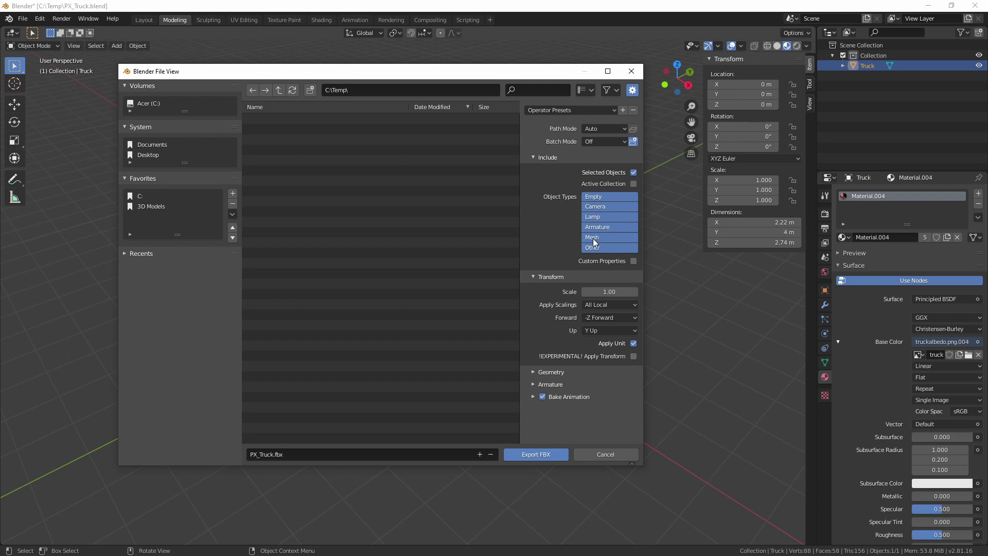
Limit the FBX export to selected objects of type Mesh and enable the experimental Apply Transform option
left_click(615, 195)
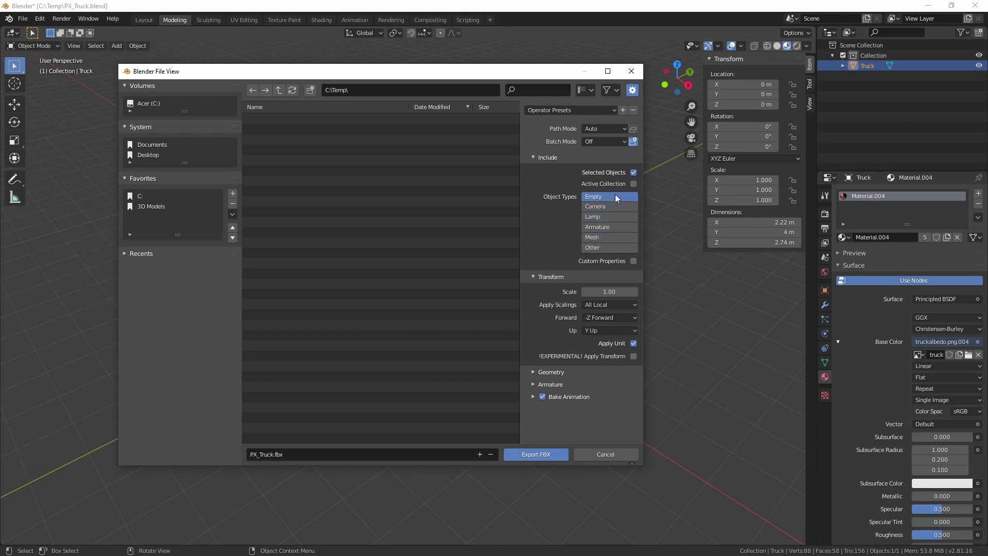
left_click(614, 227)
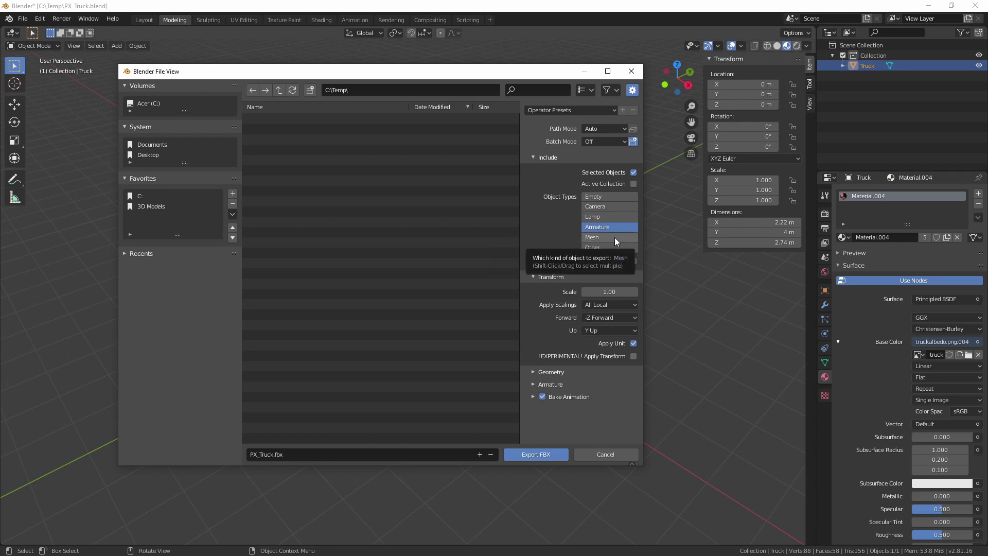
left_click(615, 237)
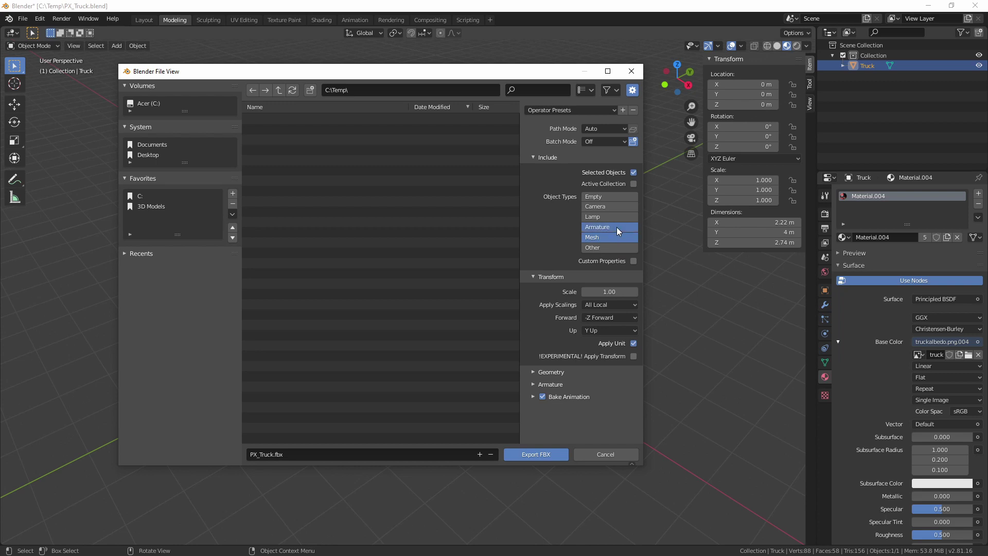
left_click(617, 227)
left_click(634, 357)
Review the Geometry, Armature and Bake Animation export options, and export the truck as PX_Truck.fbx to C:\Temp\
left_click(533, 371)
scroll(551, 358, "down", 2)
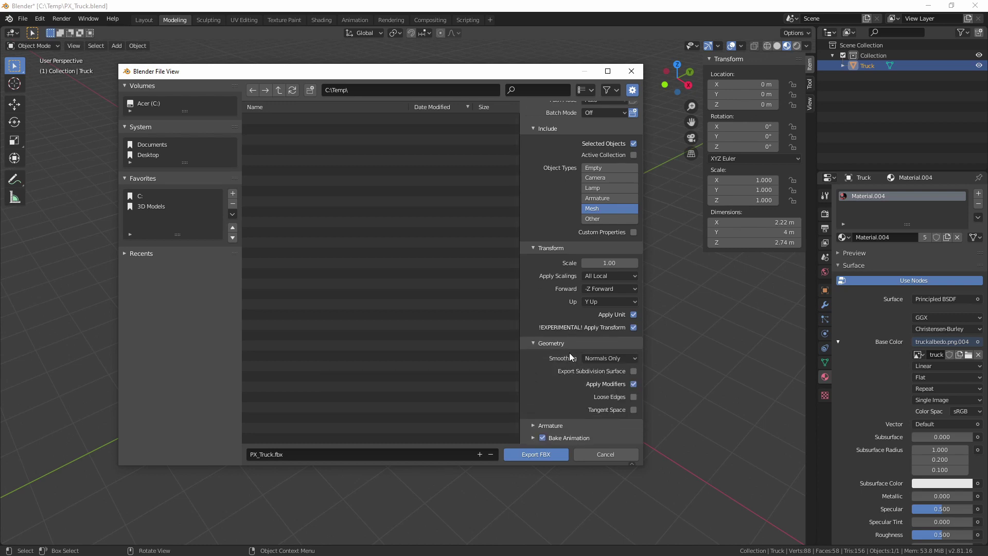
left_click(534, 344)
left_click(529, 386)
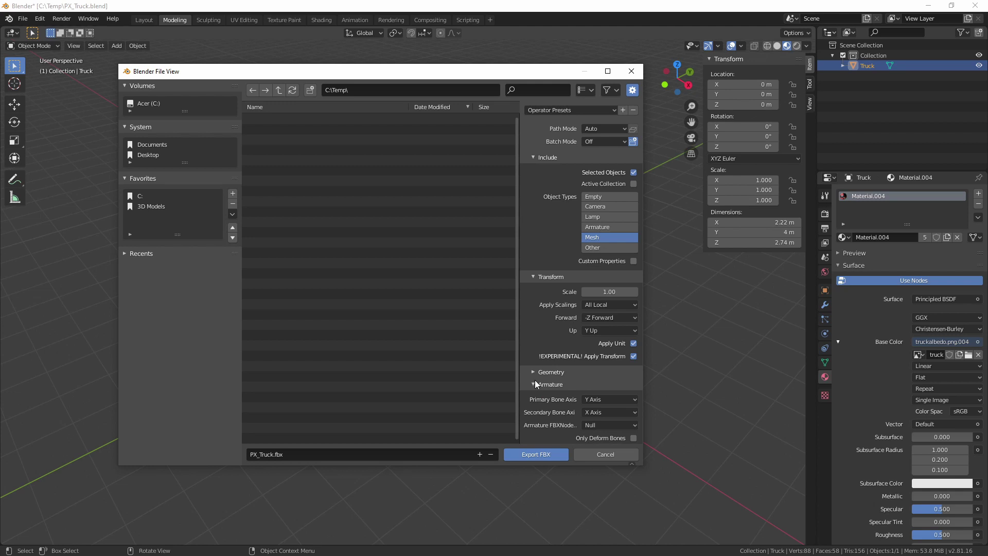
scroll(566, 374, "down", 2)
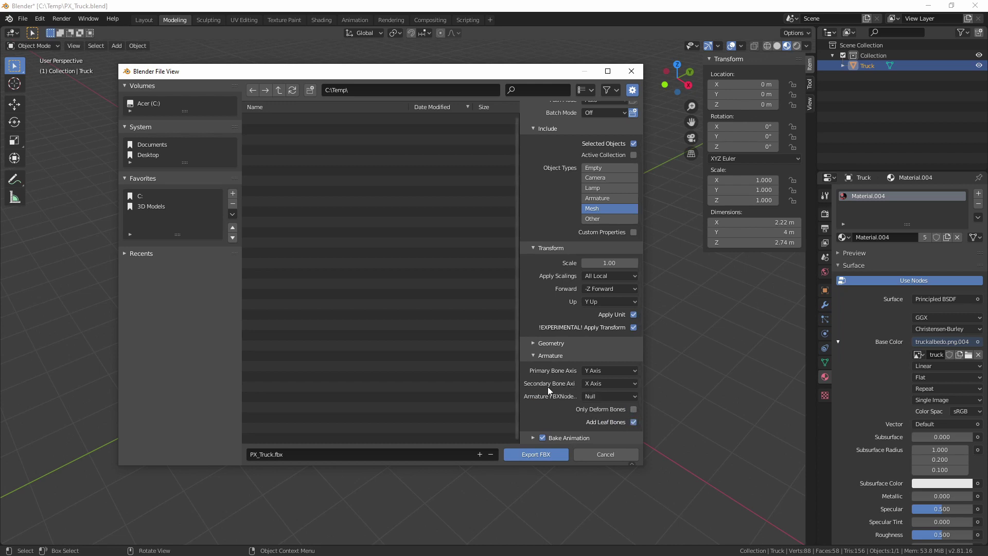
left_click(549, 356)
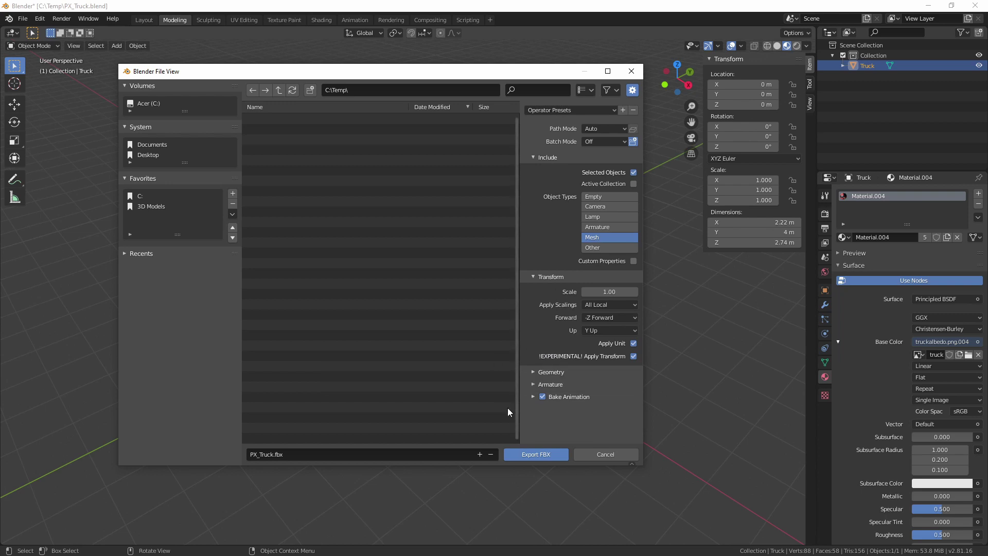
left_click(534, 396)
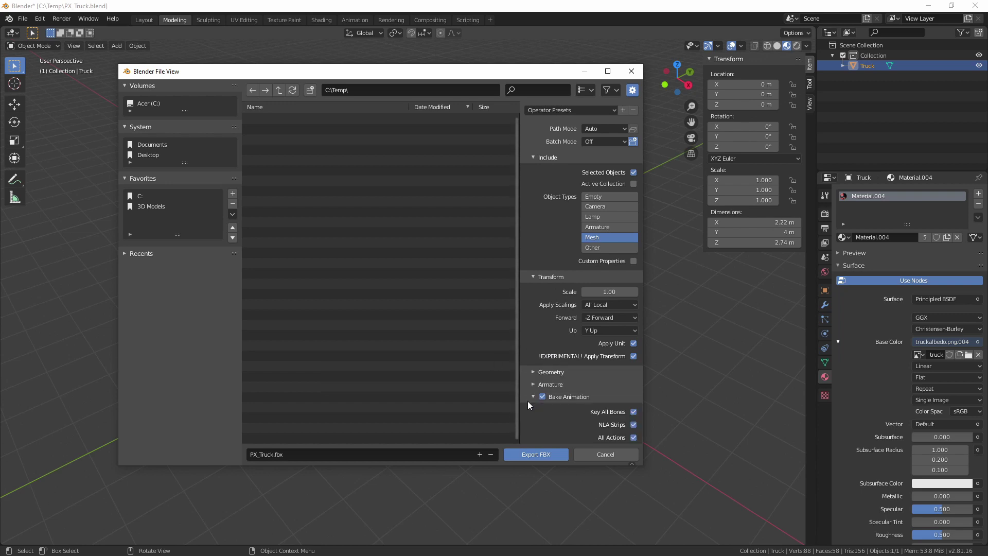
left_click(532, 397)
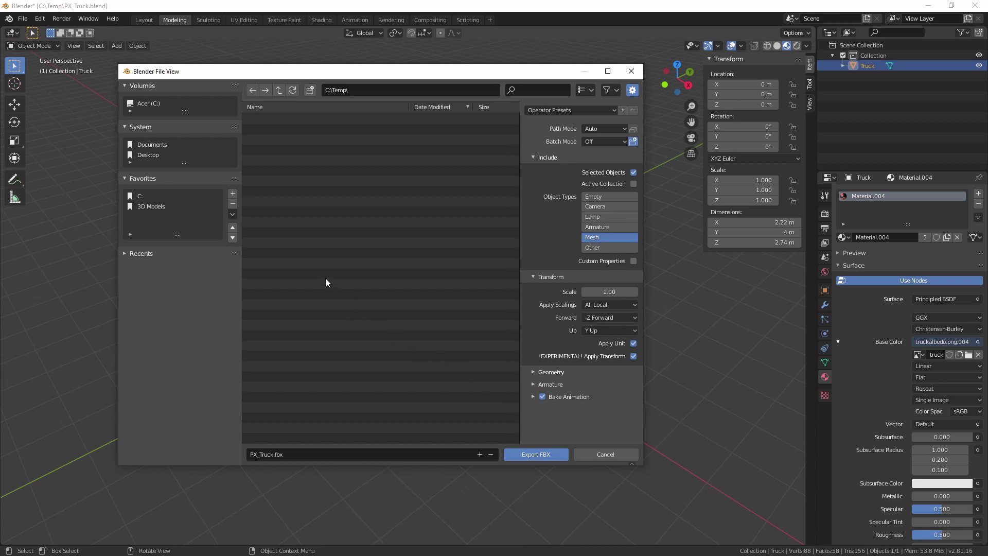
left_click(544, 455)
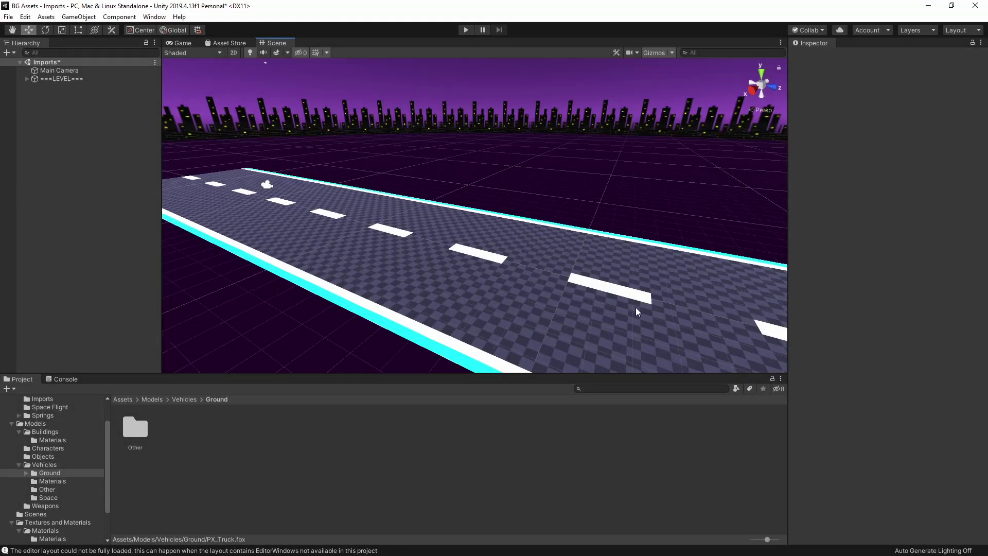
Switch to Unity and import PX_Truck.fbx from C:\Temp into the Assets/Models/Vehicles/Ground folder
right_click_drag(657, 306, 685, 316)
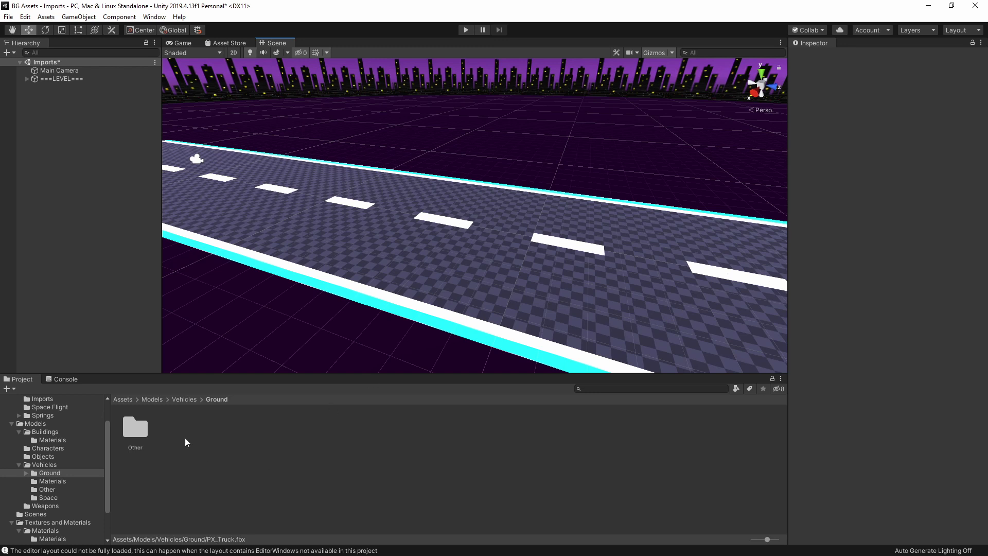
left_click(39, 466)
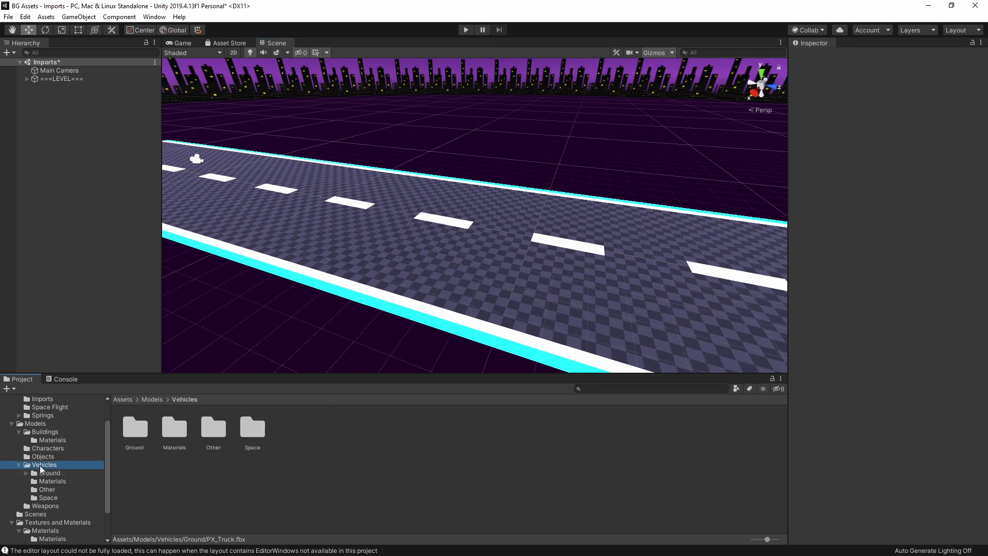
left_click(58, 472)
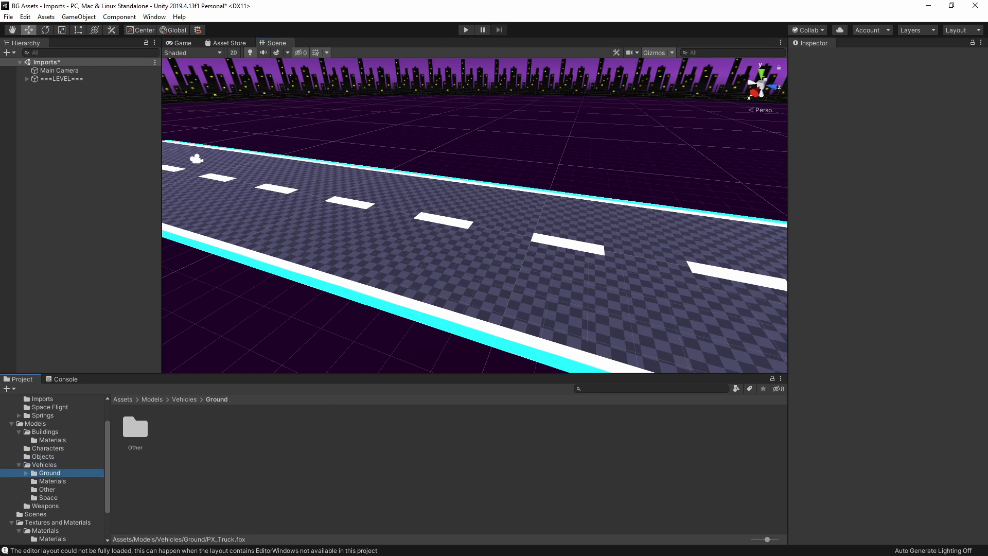
left_click_drag(0, 215, 743, 187)
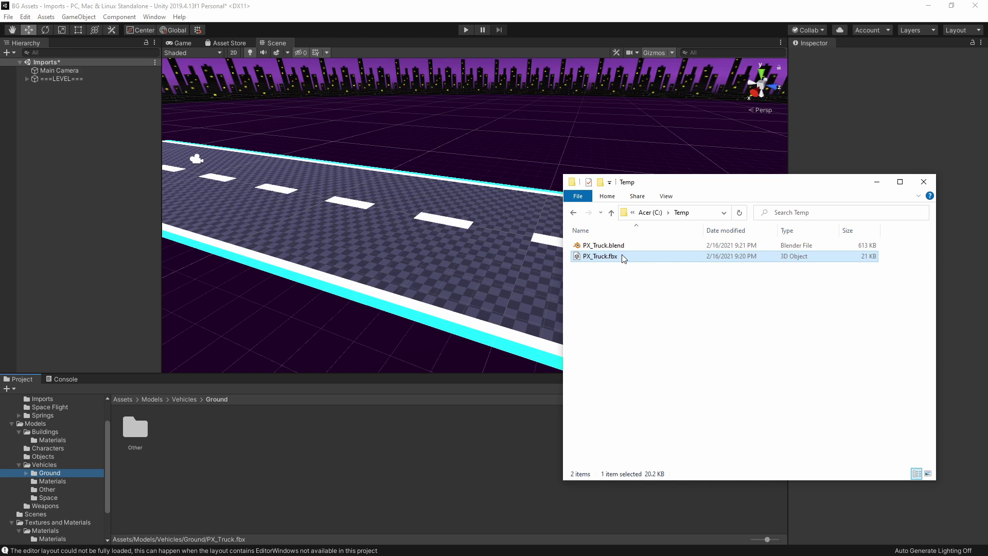
left_click(621, 301)
left_click_drag(618, 264, 188, 439)
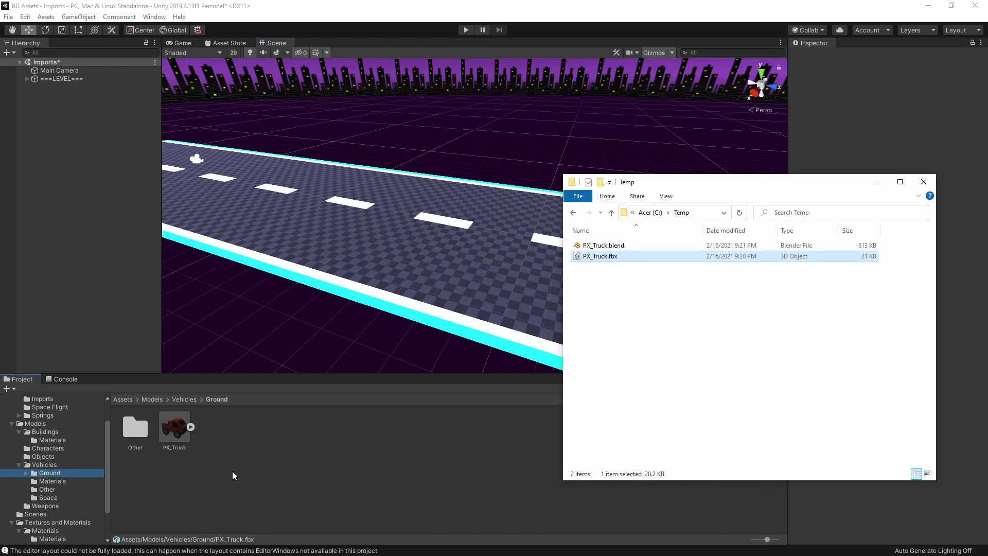
left_click(878, 184)
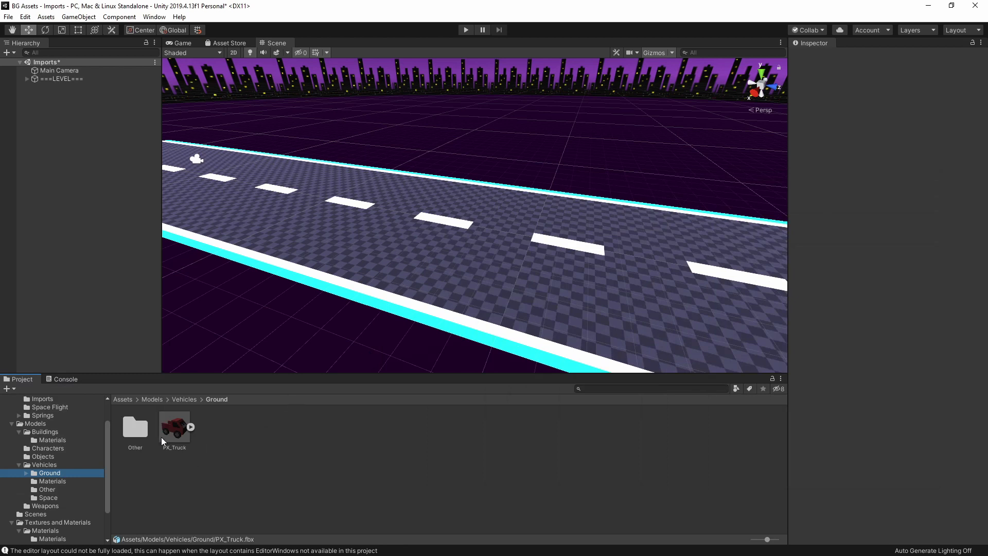
Inspect the imported PX_Truck asset's import settings, embedded material and Truck mesh in their previews
left_click(184, 429)
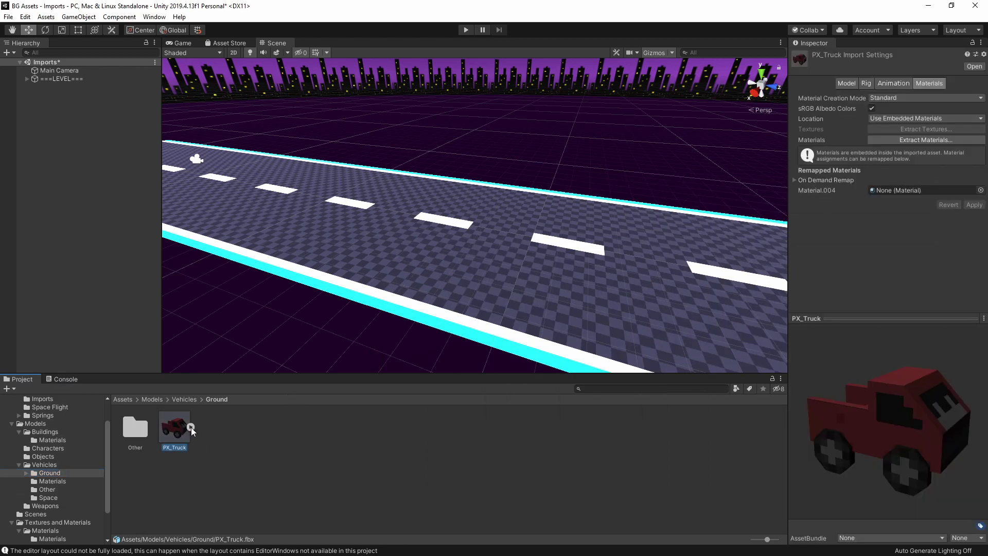
left_click(190, 427)
mouse_move(864, 463)
left_mouse_down()
mouse_move(937, 473)
mouse_move(854, 455)
left_mouse_up()
left_click(213, 432)
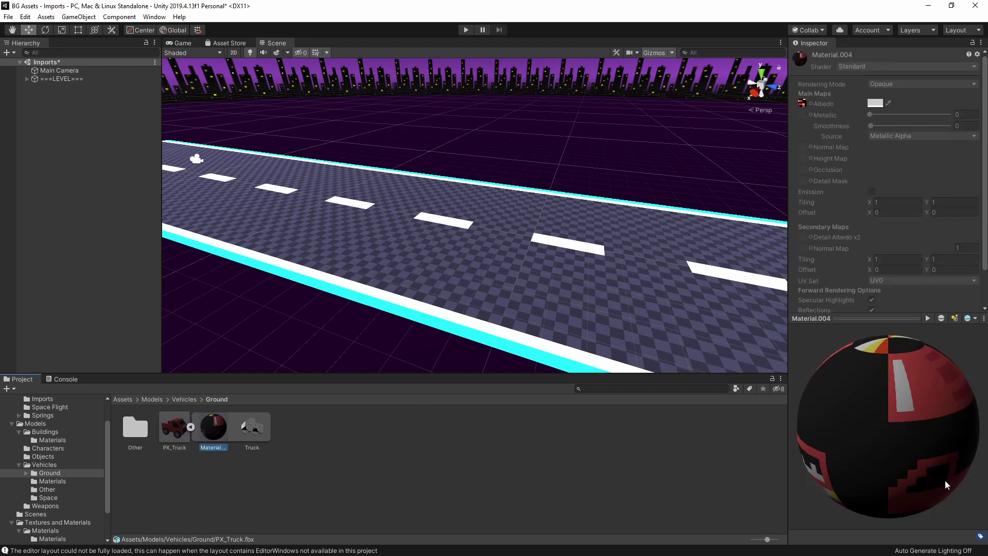
left_click(245, 435)
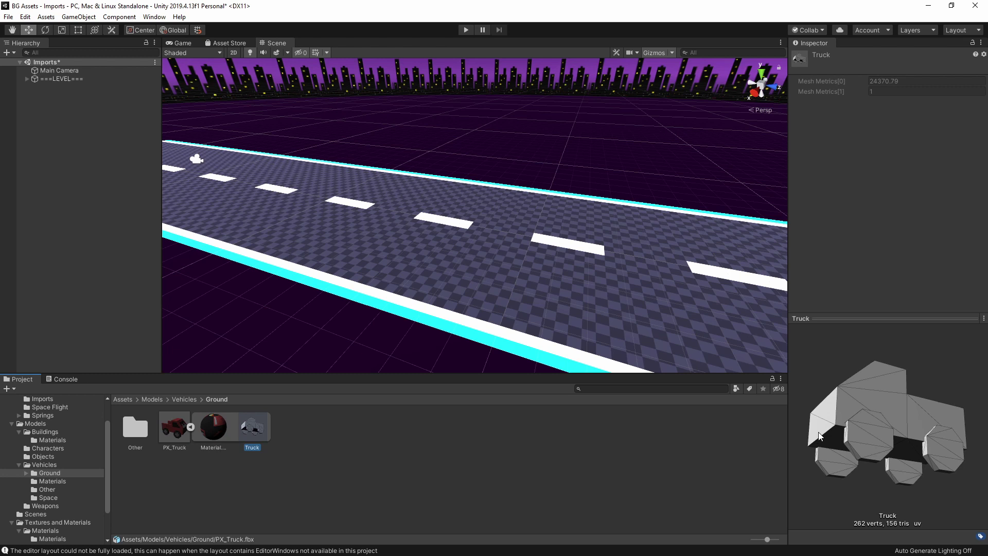
left_click(222, 435)
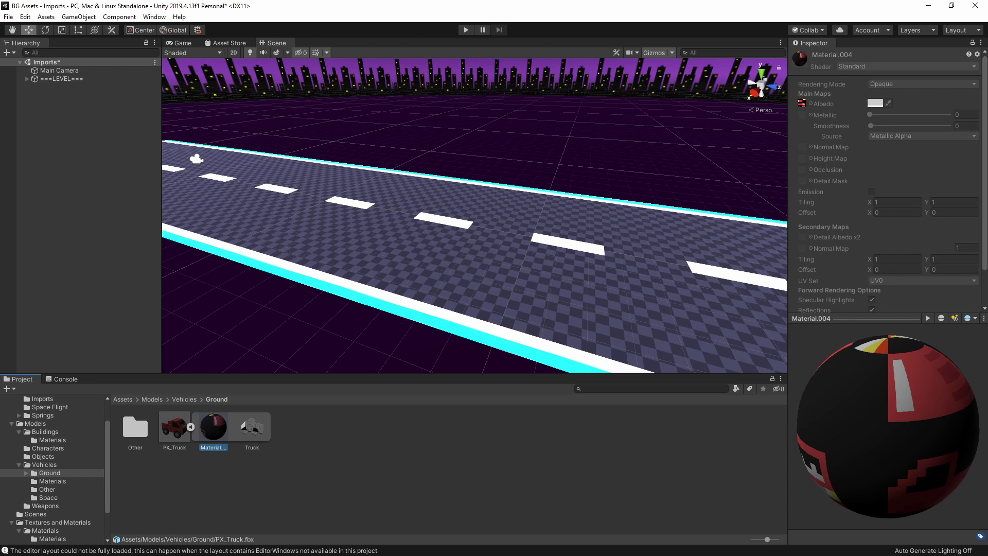
left_click_drag(960, 505, 940, 437)
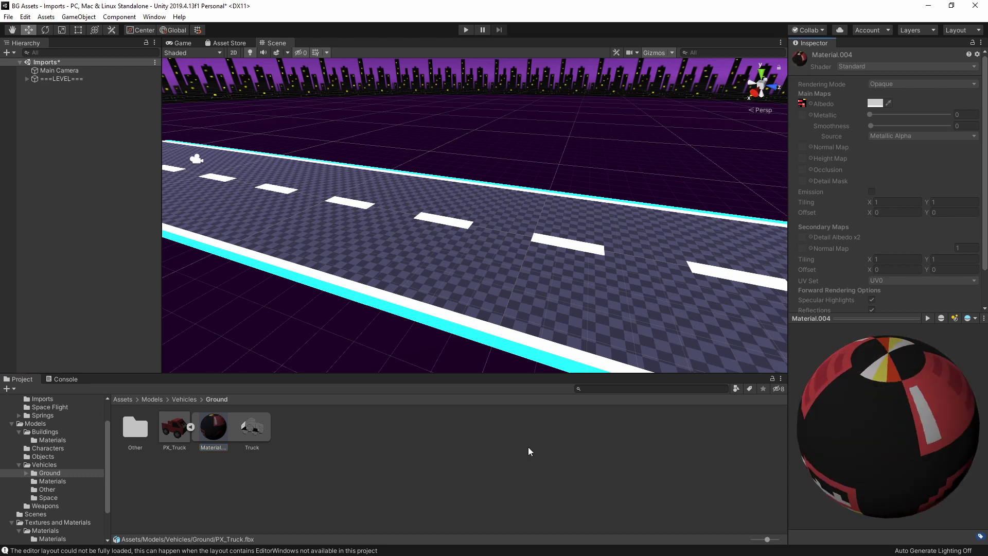
left_click(190, 427)
Place the PX_Truck model in the scene on the road and check it from the side and front
left_click_drag(468, 273, 371, 281, "alt")
left_click_drag(170, 435, 435, 277)
left_click_drag(367, 313, 433, 289, "alt")
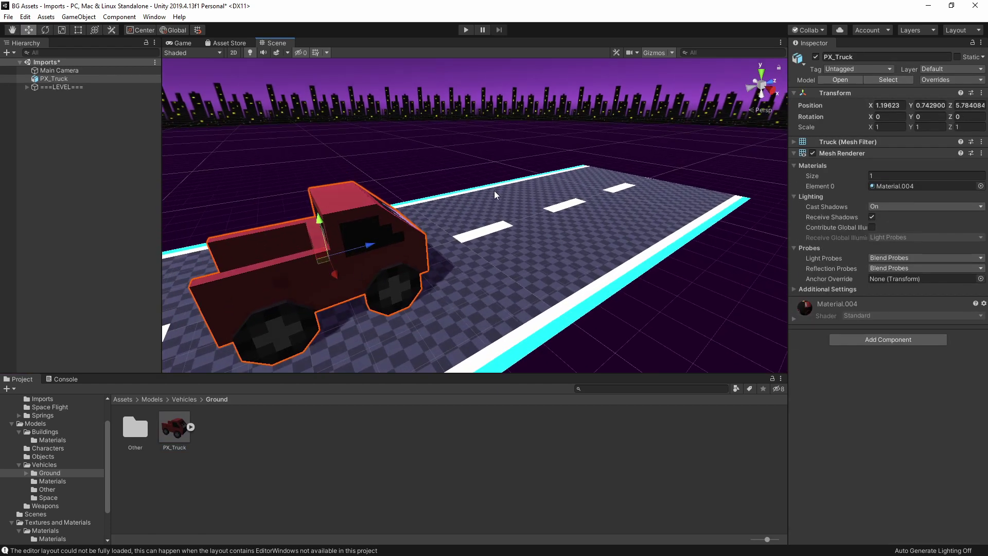
left_click_drag(388, 312, 397, 294, "alt")
middle_click_drag(376, 292, 398, 266)
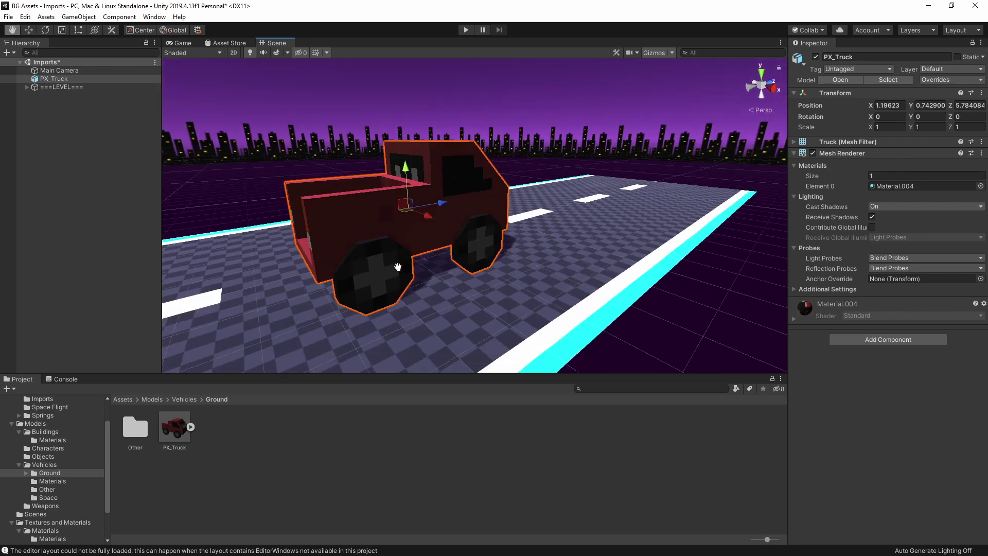
left_click_drag(398, 266, 465, 283, "alt")
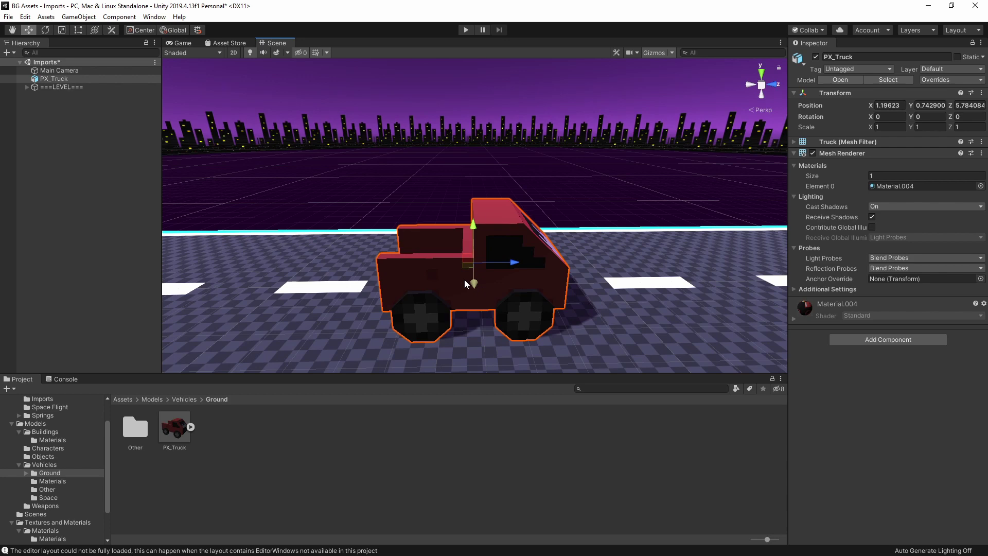
left_click_drag(452, 279, 634, 294, "alt")
right_click_drag(634, 294, 582, 303)
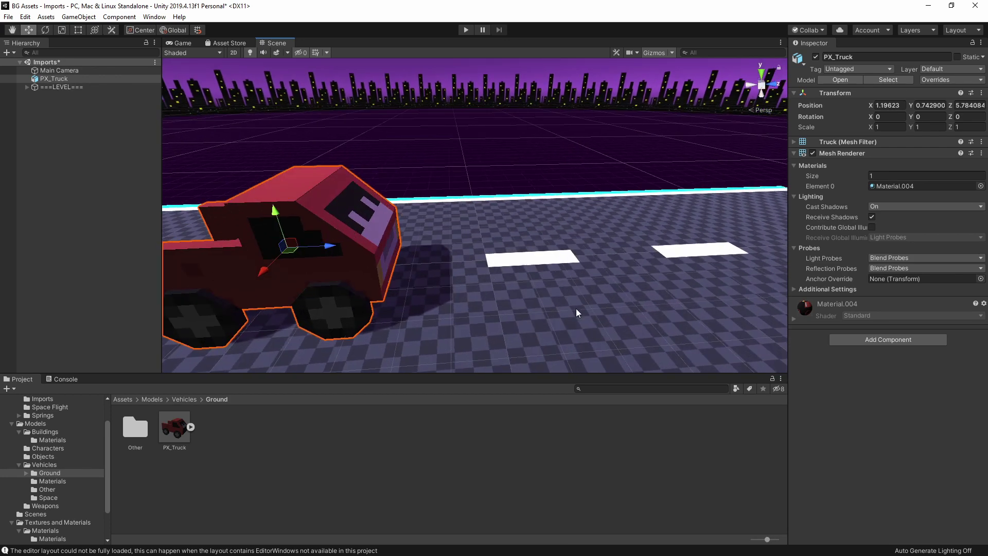
left_click_drag(575, 302, 517, 297, "alt")
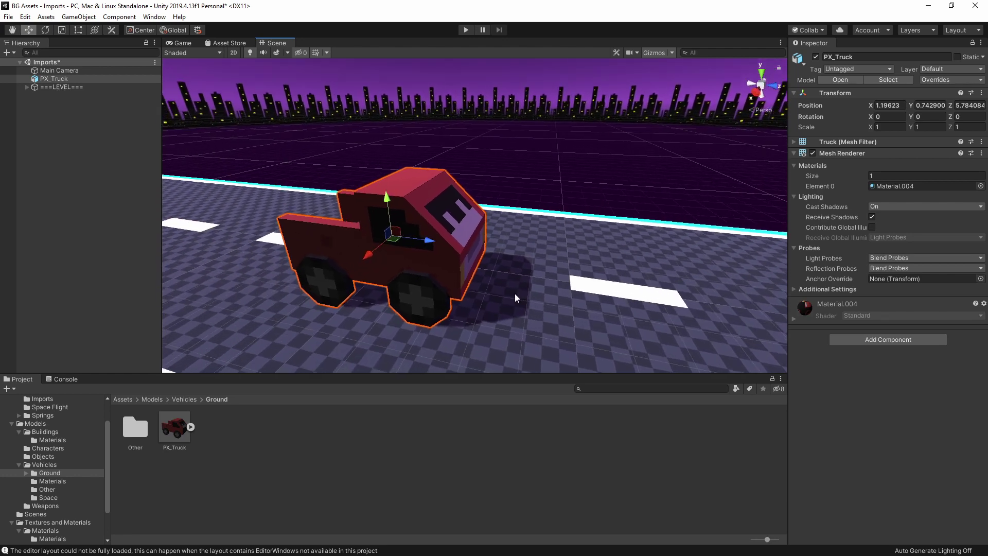
Test the truck's X rotation at 90 and -90 degrees, and return it to 0
left_click(969, 117)
left_click(892, 117)
type("90")
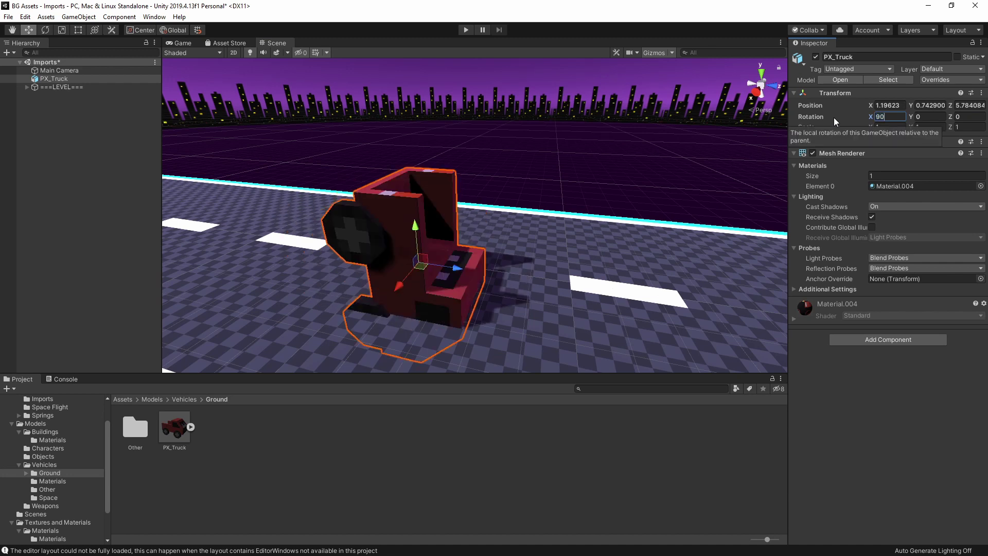
key("BackSpace")
key("BackSpace")
type("-")
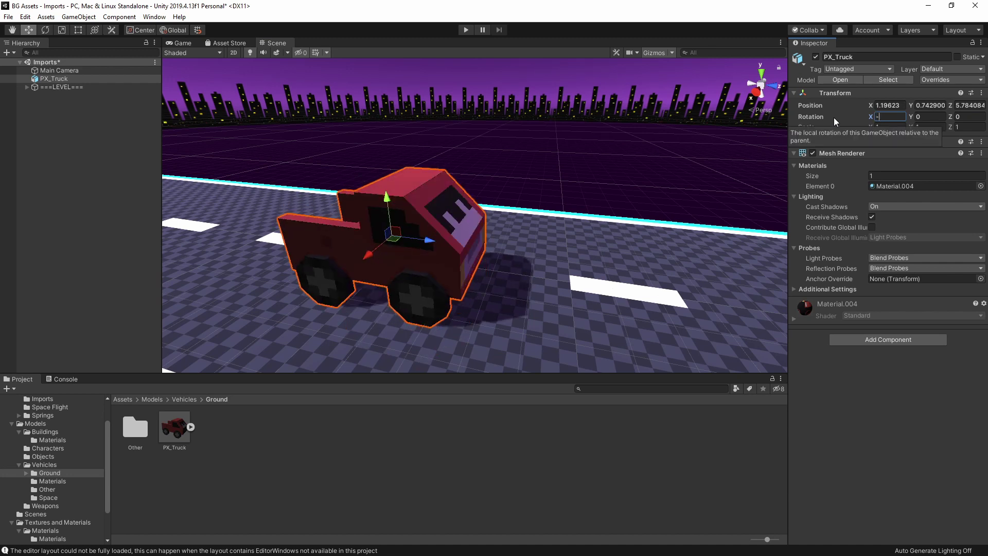
type("90")
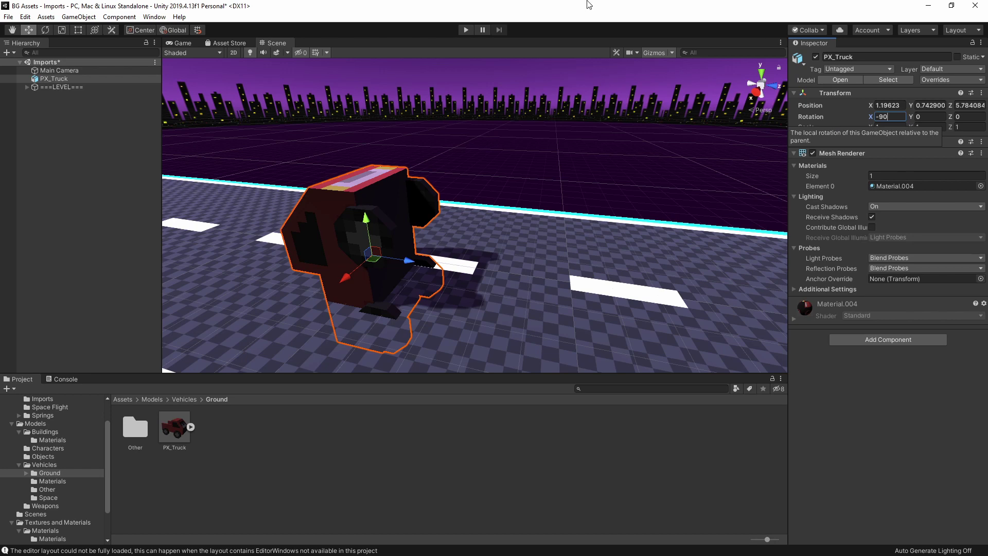
key("BackSpace")
key("BackSpace")
key("BackSpace")
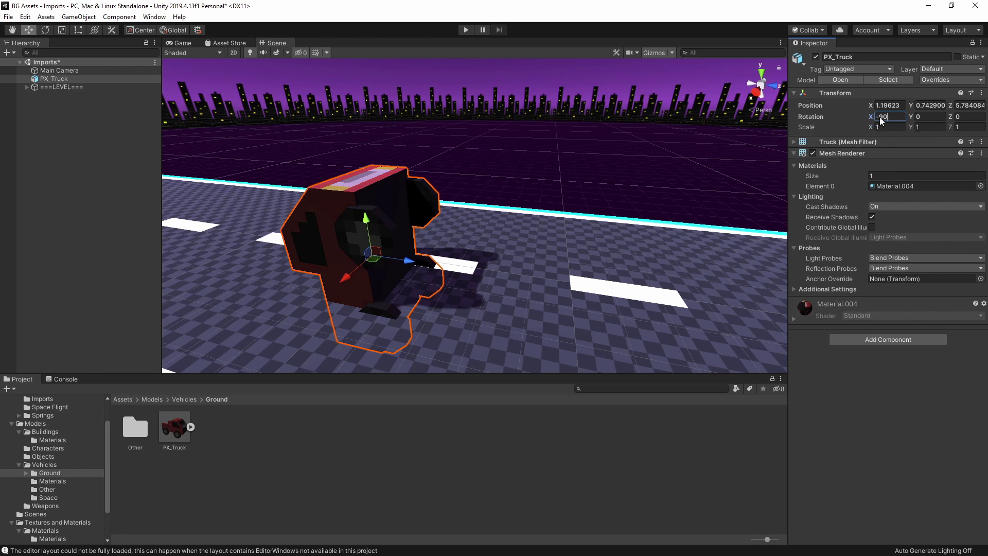
type("0")
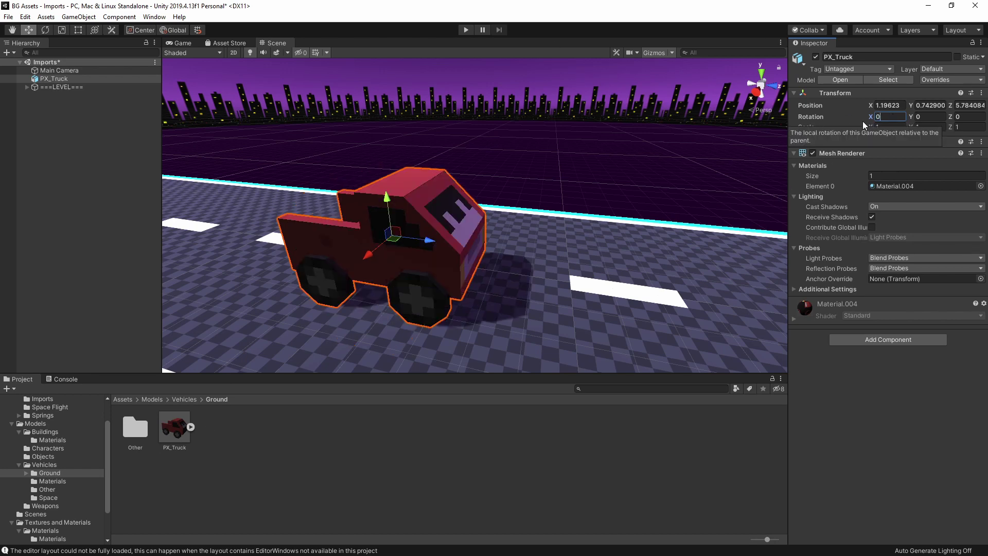
Set the truck's Y rotation to 180 degrees so that it faces the opposite way along the road
scroll(560, 248, "down", 5)
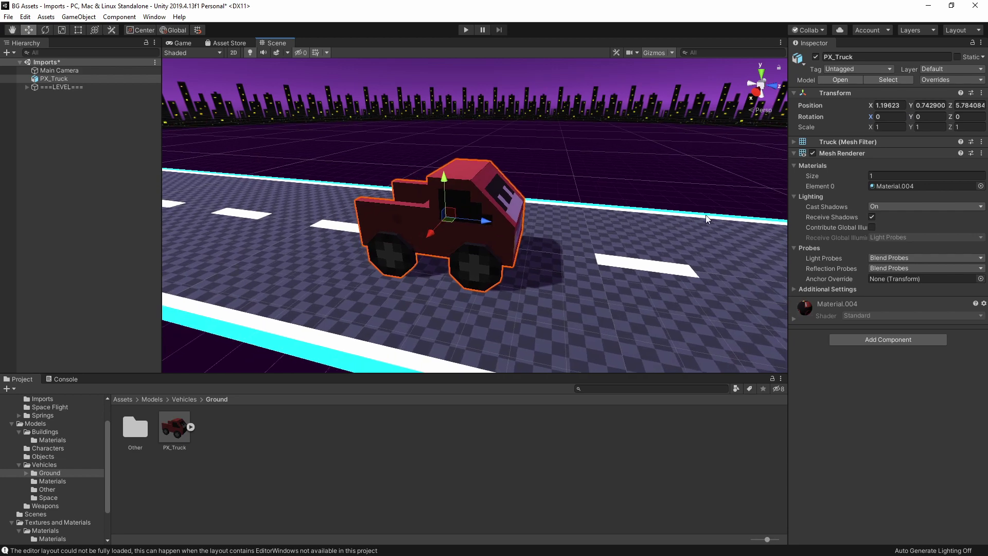
left_click(926, 117)
type("180")
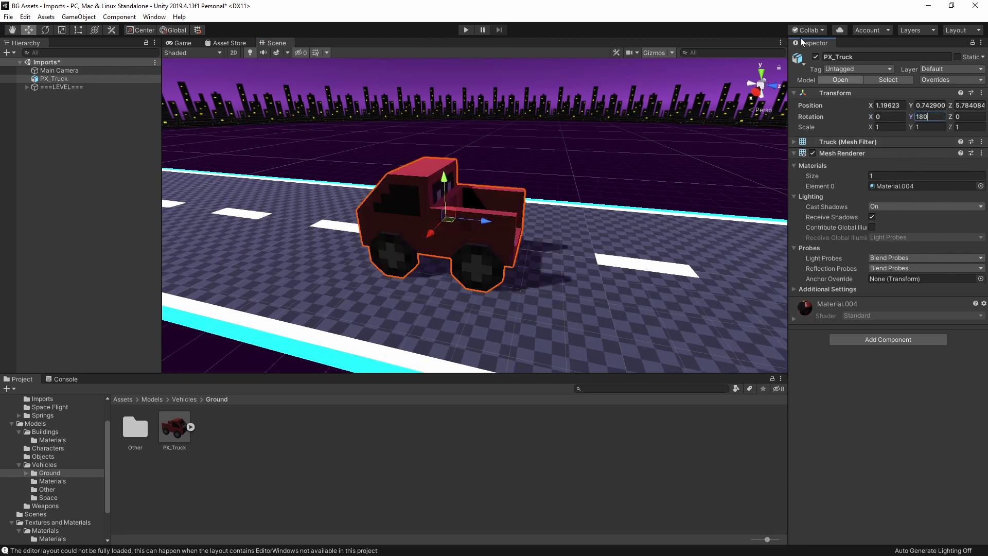
Examine the turned truck on the road from several angles and distances
middle_click_drag(346, 231, 612, 230)
right_click_drag(354, 243, 464, 254)
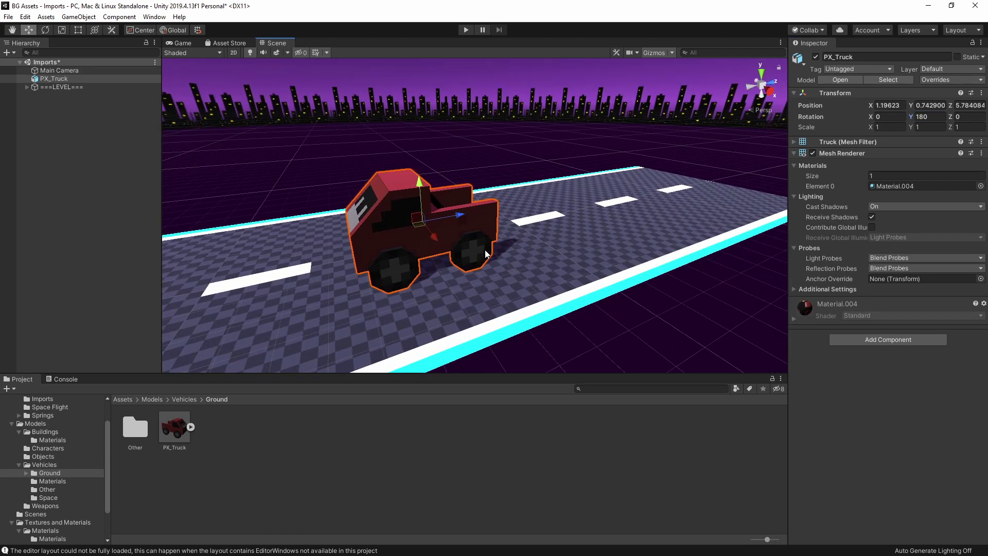
right_click_drag(614, 245, 462, 248)
middle_click_drag(664, 256, 580, 242)
scroll(571, 243, "up", 3)
right_click_drag(440, 253, 527, 262)
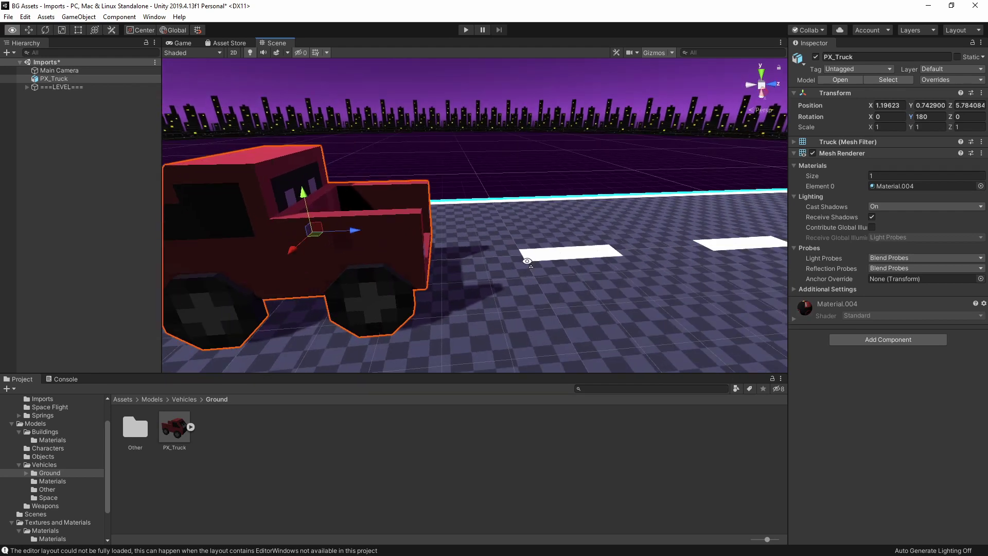
left_click_drag(528, 262, 492, 265, "alt")
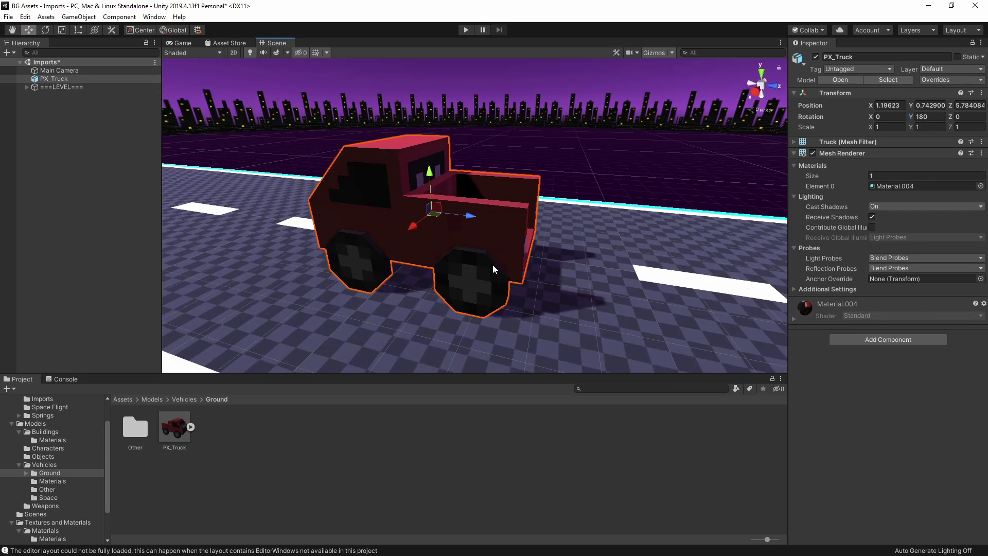
scroll(498, 253, "down", 4)
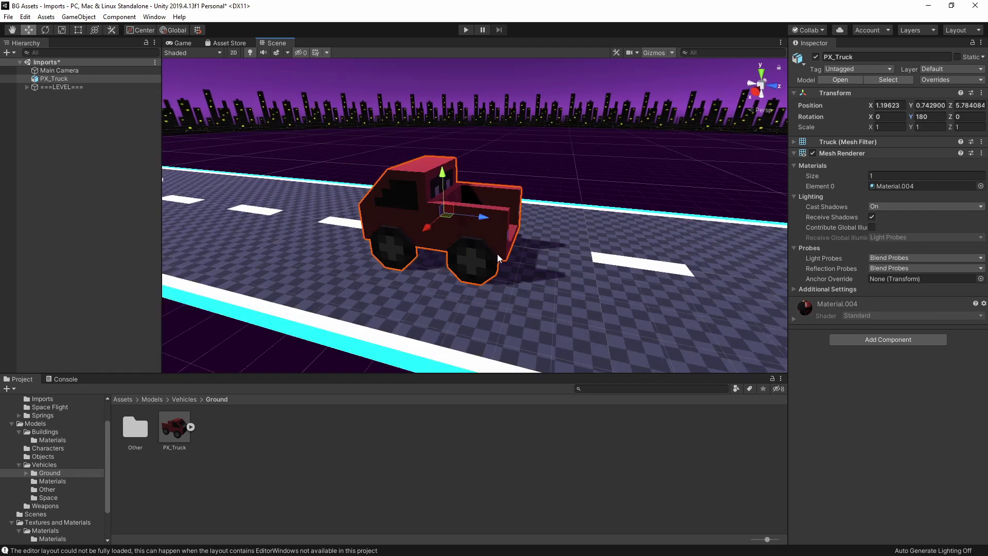
scroll(496, 257, "up", 4)
scroll(497, 259, "down", 3)
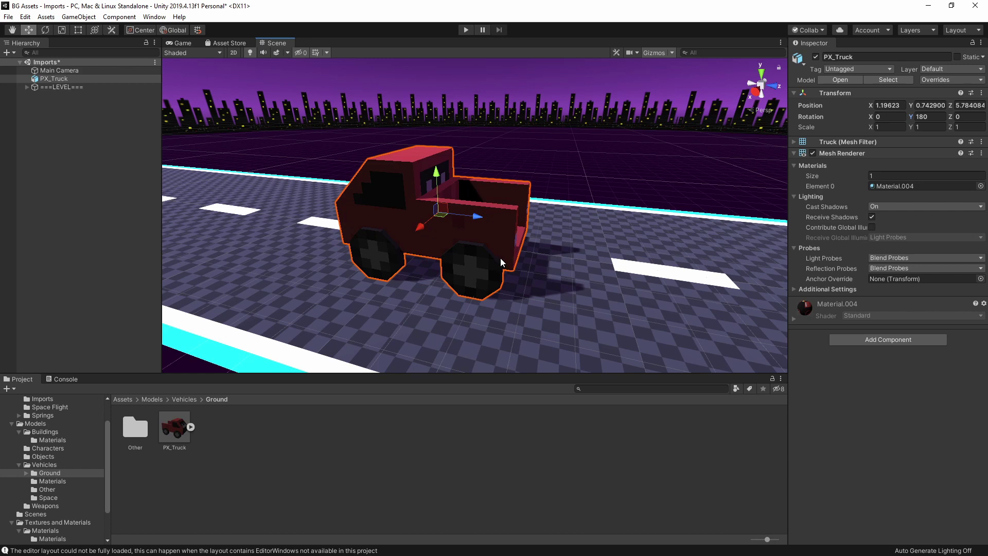
right_click_drag(355, 255, 422, 274)
middle_click_drag(355, 258, 440, 276)
right_click_drag(592, 302, 525, 303)
middle_click_drag(687, 304, 588, 309)
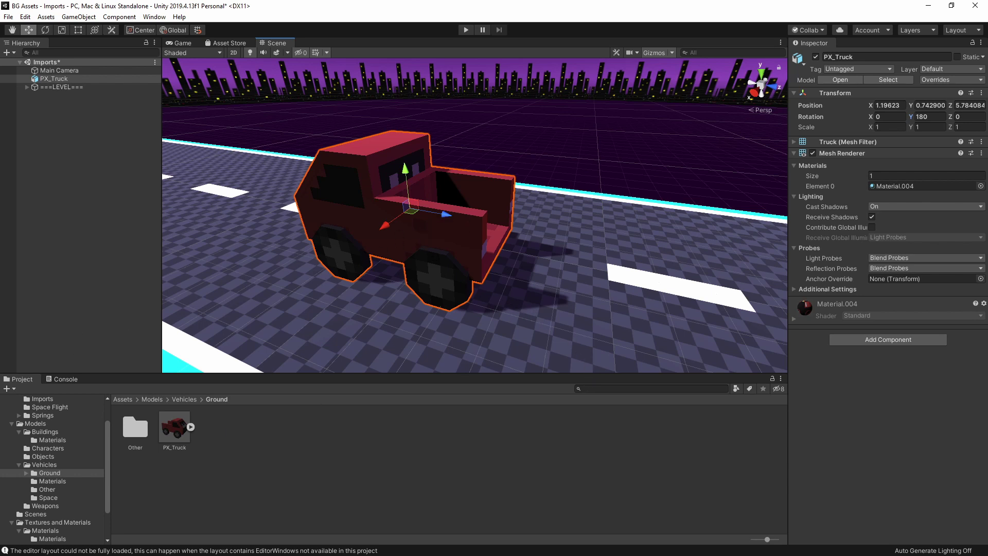
Inspect the truckalbedo and truckemission textures in the Ground folder and compare them with the truck in the scene
left_click(207, 428)
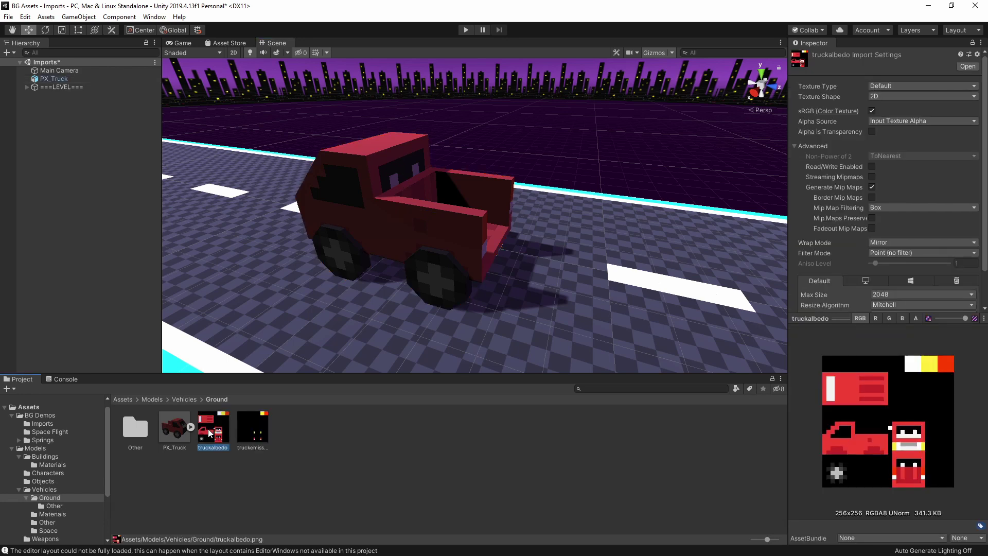
middle_click_drag(319, 288, 338, 286)
right_click_drag(341, 269, 403, 277)
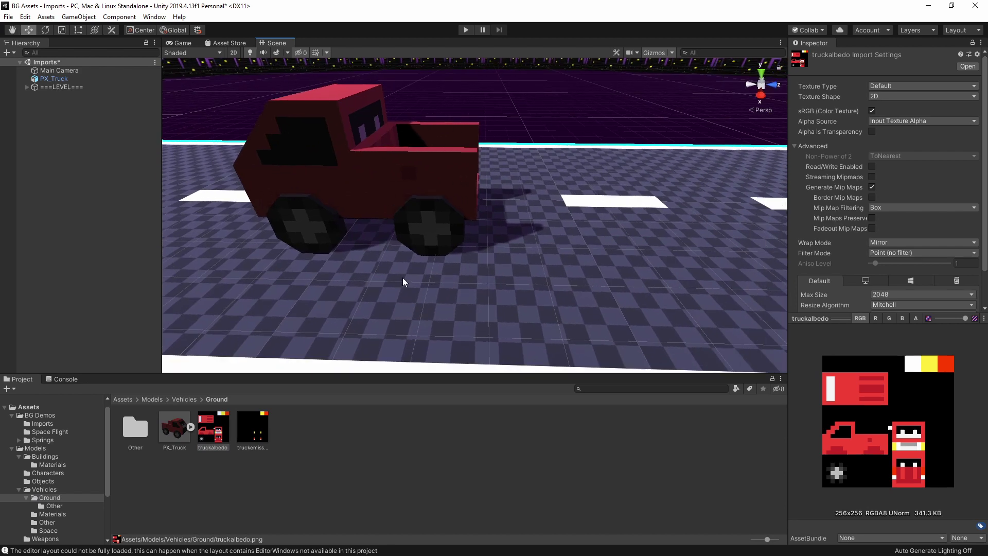
middle_click_drag(366, 287, 398, 326)
left_click(248, 444)
left_click(223, 437)
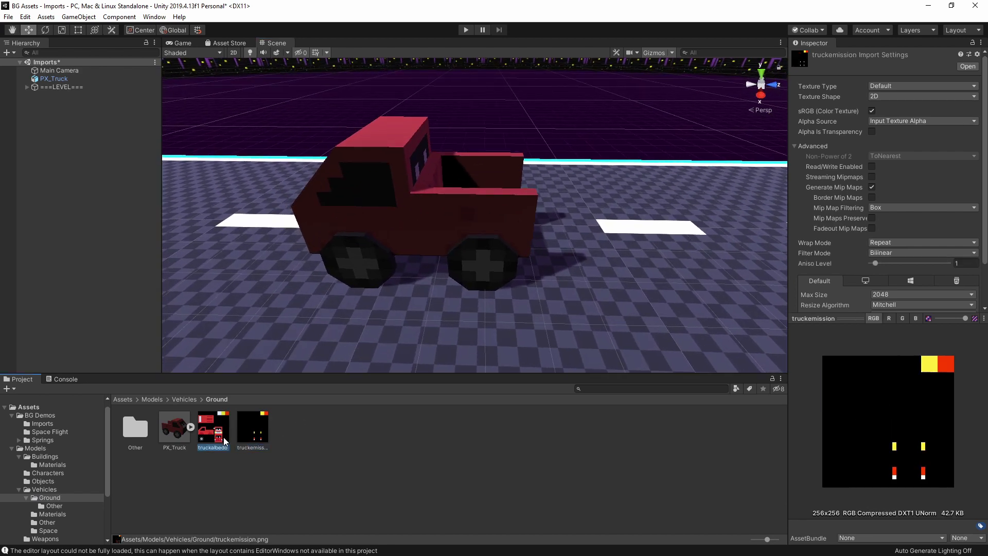
left_click(258, 433)
Create a new material named Truck in the Ground folder
left_click(319, 432)
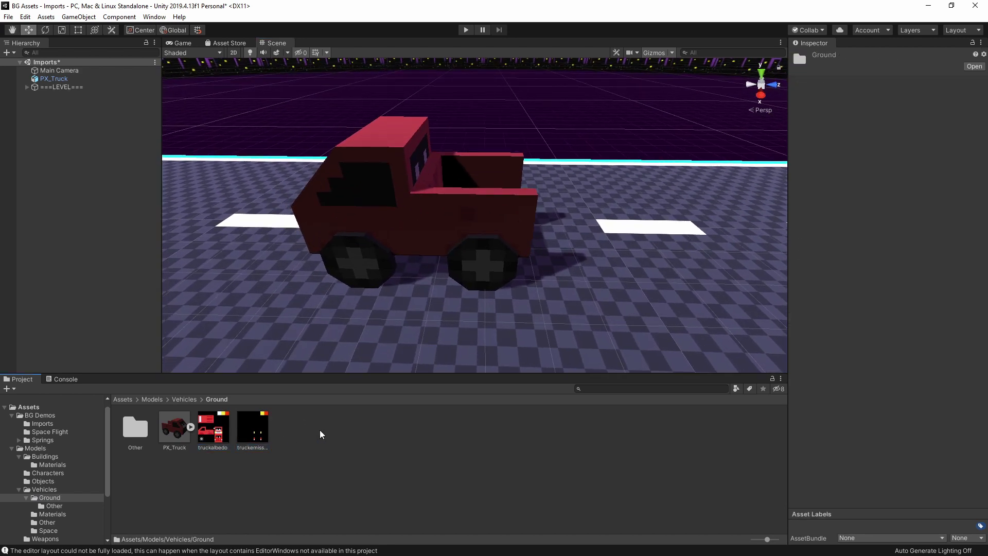
right_click(320, 433)
mouse_move(401, 176)
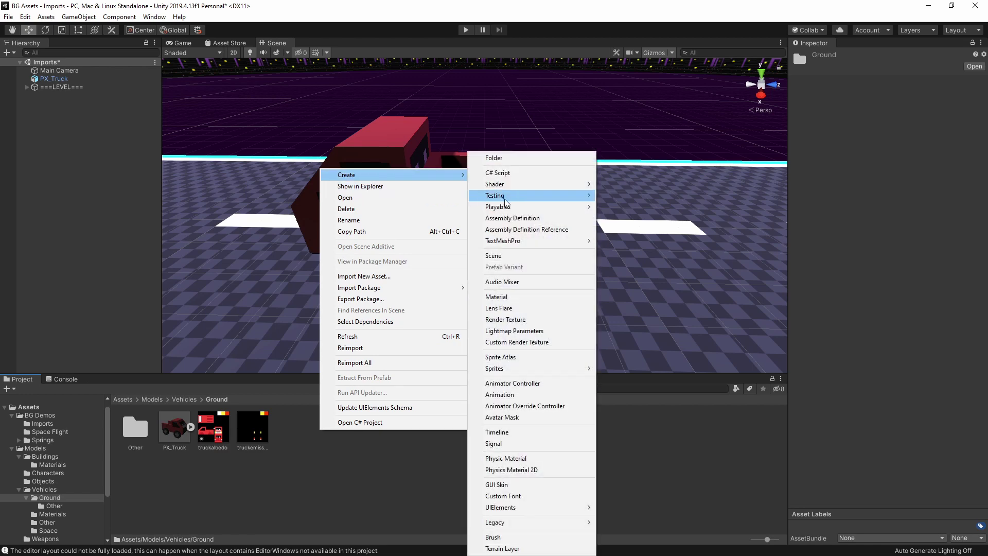
mouse_move(524, 198)
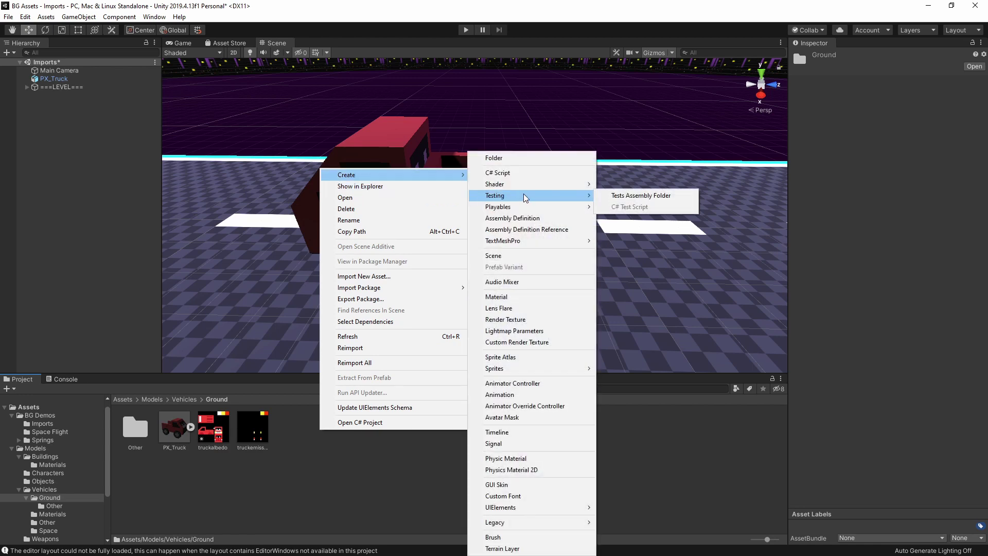
left_click(525, 298)
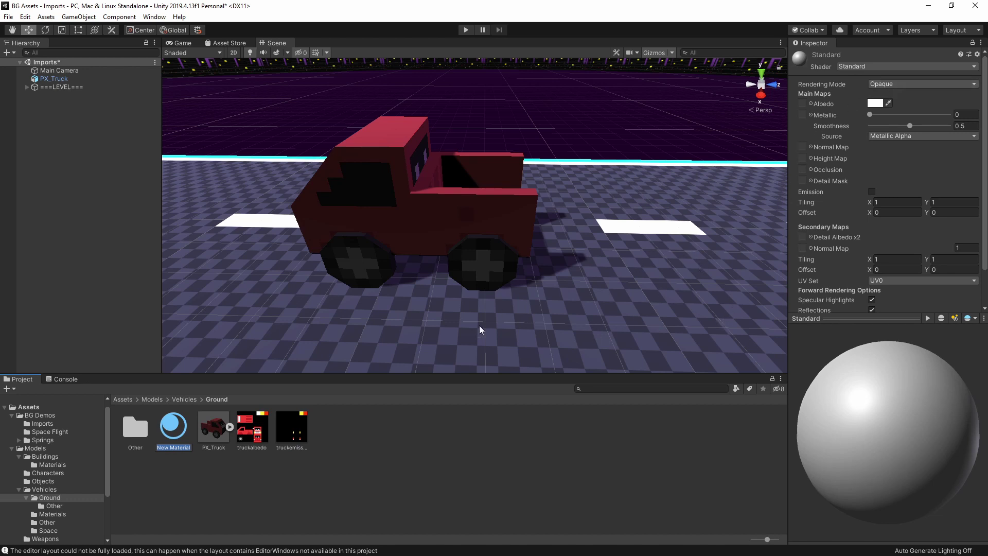
type("Truck")
key("Return")
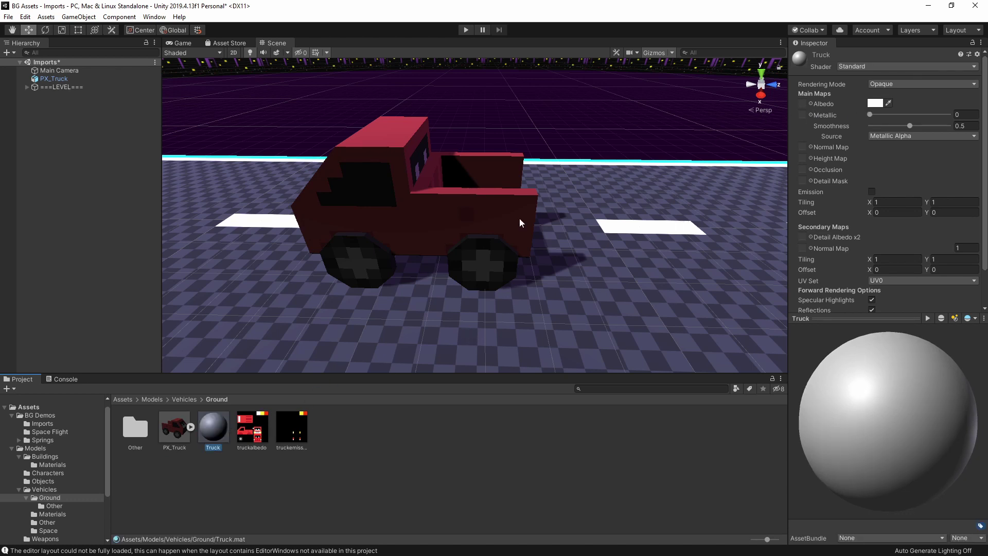
Assign truckalbedo as the Truck material's albedo map, and enable emission with truckemission as its color map
left_click_drag(256, 434, 656, 277)
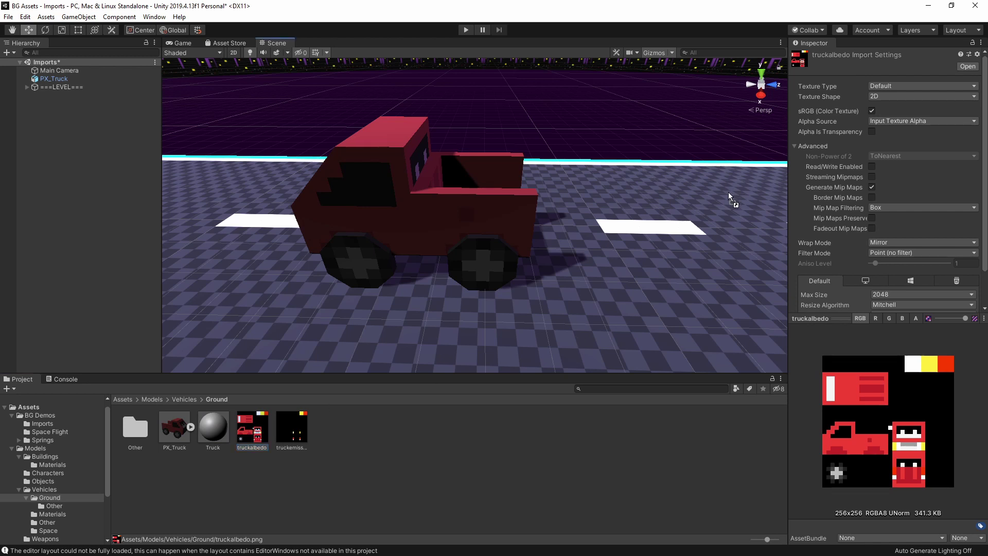
left_click_drag(727, 192, 802, 102)
left_click(219, 434)
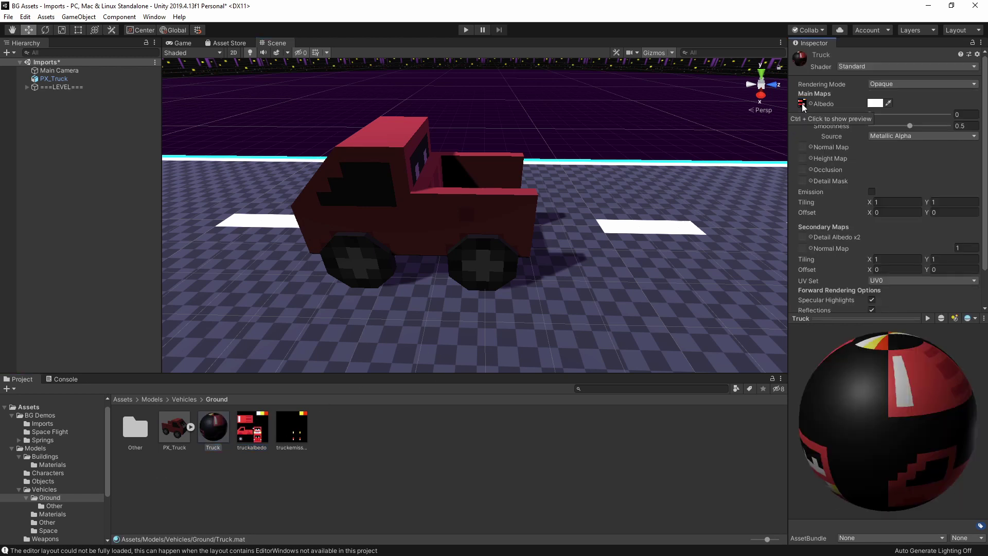
left_click_drag(970, 428, 870, 434)
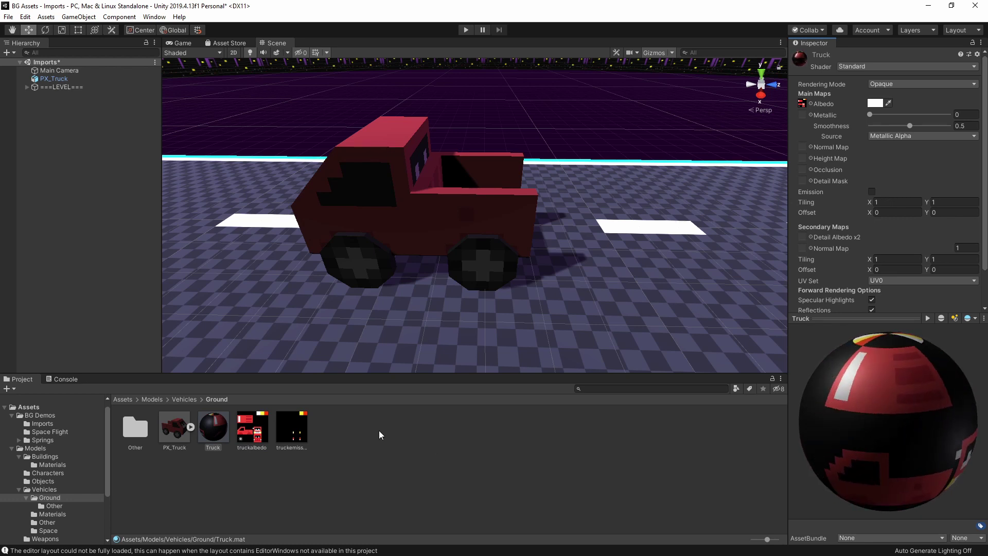
left_click(870, 192)
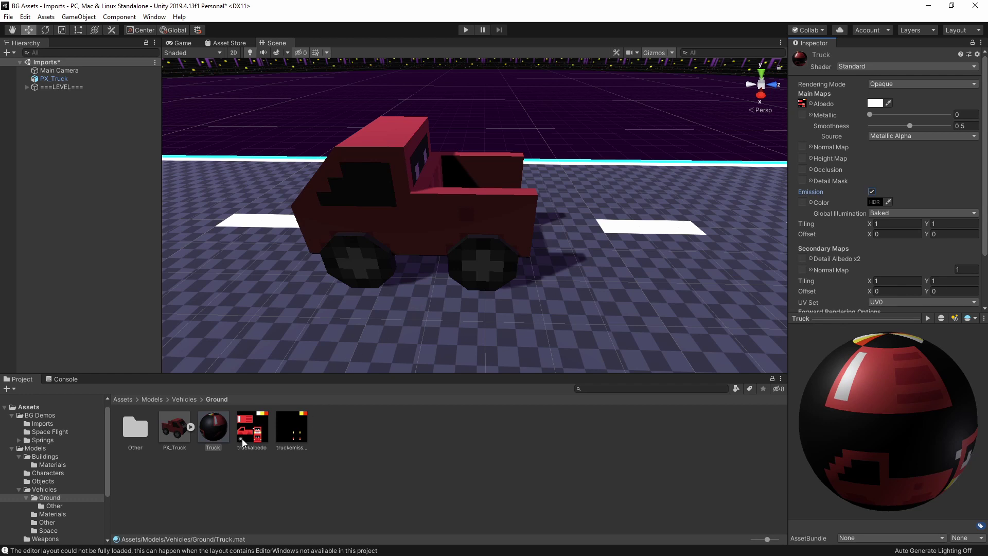
left_click_drag(302, 424, 801, 204)
Try the Truck material on the truck in the scene, and undo its assignment
middle_click_drag(365, 270, 411, 275)
left_click_drag(412, 275, 458, 270, "alt")
middle_click_drag(458, 270, 489, 269)
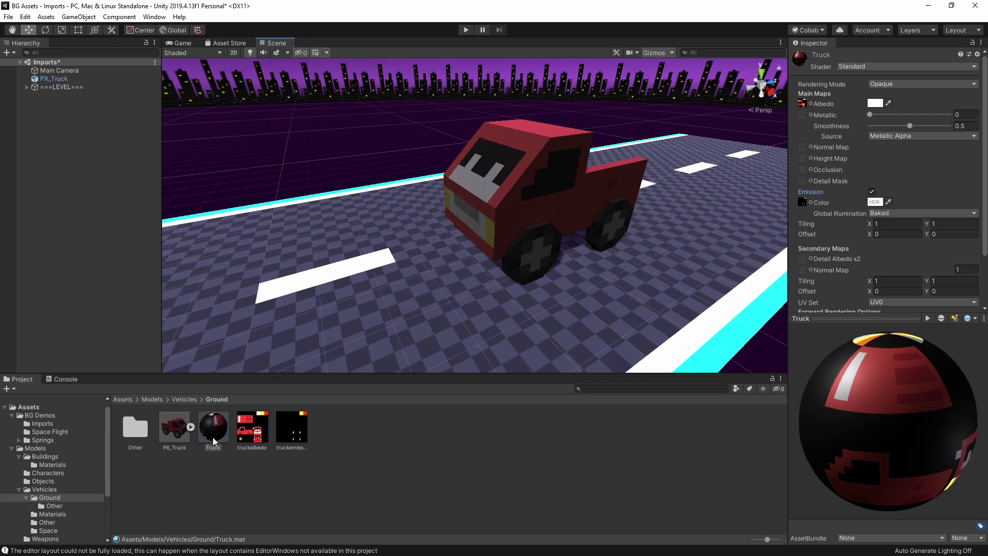
left_click_drag(216, 425, 537, 202)
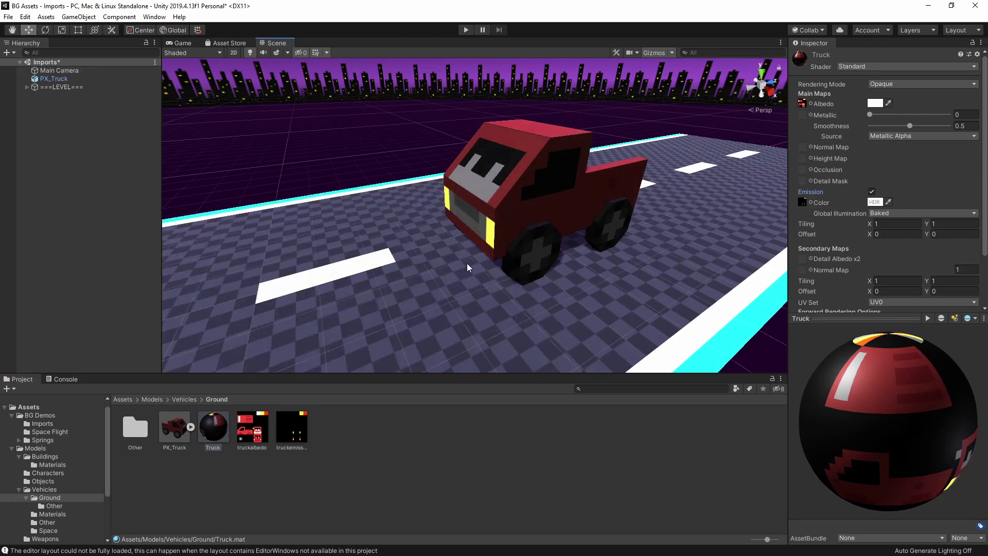
key("ctrl+z")
Check the Truck material's emission color, leave it as is, and apply the material to the truck in the scene
middle_click_drag(619, 232, 581, 236)
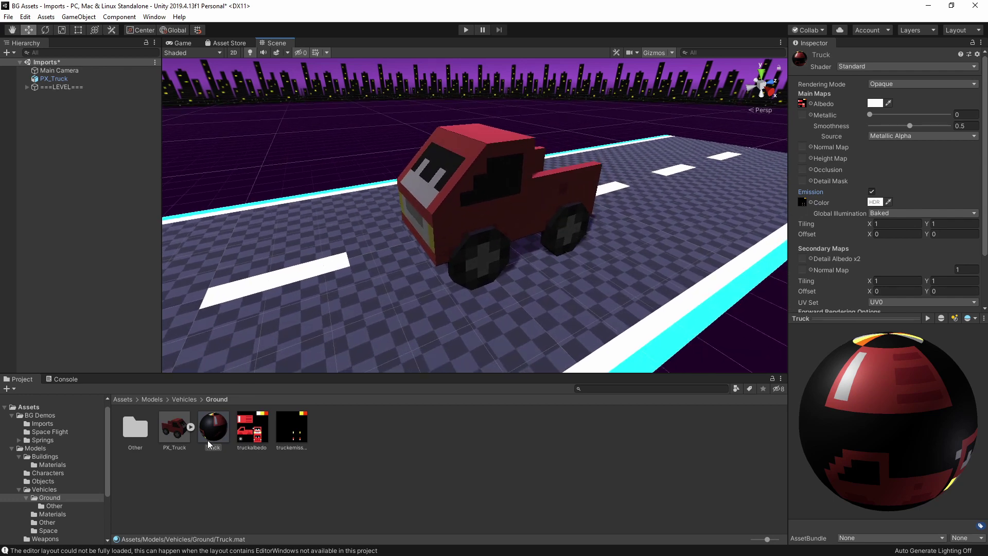
left_click(873, 204)
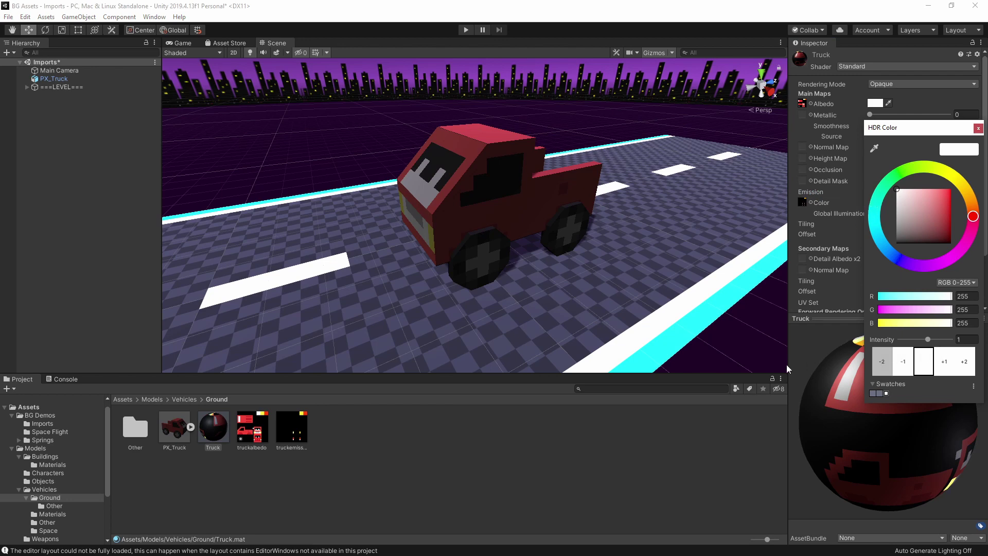
left_click(979, 129)
left_click_drag(251, 442, 470, 206)
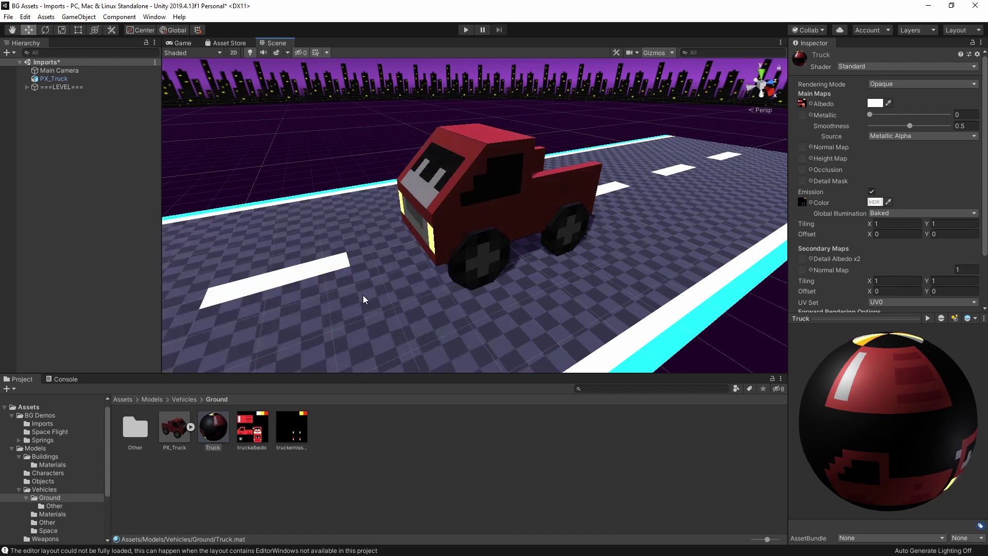
Examine the truck with its new material from the front, the side and farther away, paying attention to the headlights
right_click_drag(364, 298, 202, 284)
key("a")
key("d")
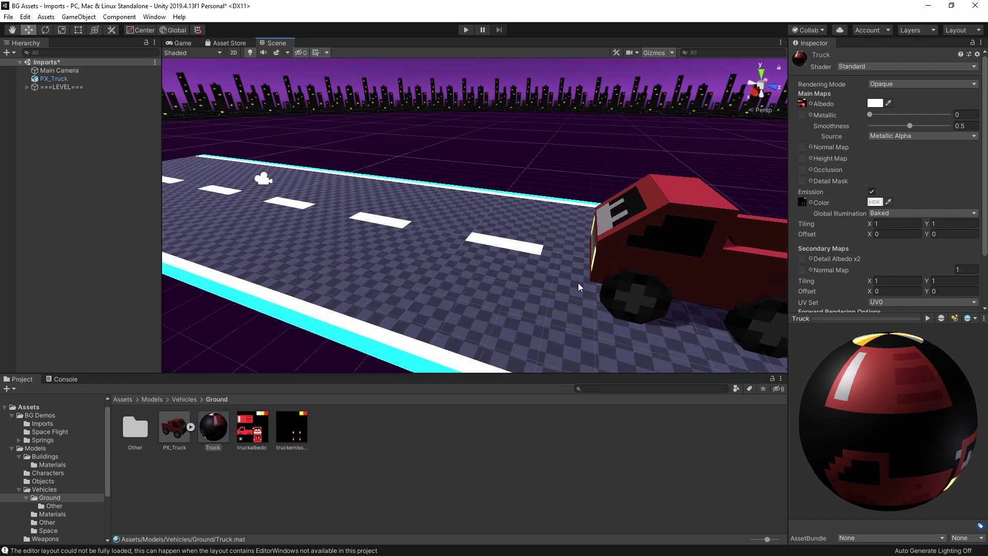
key("d")
right_click_drag(580, 286, 420, 282)
key("a")
left_click_drag(421, 283, 440, 292, "alt")
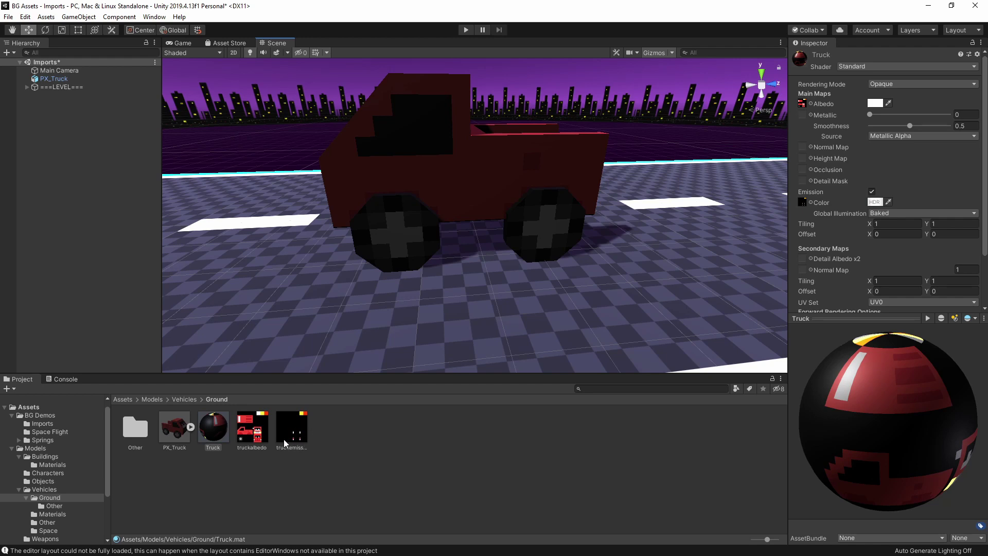
left_click_drag(415, 267, 566, 308, "alt")
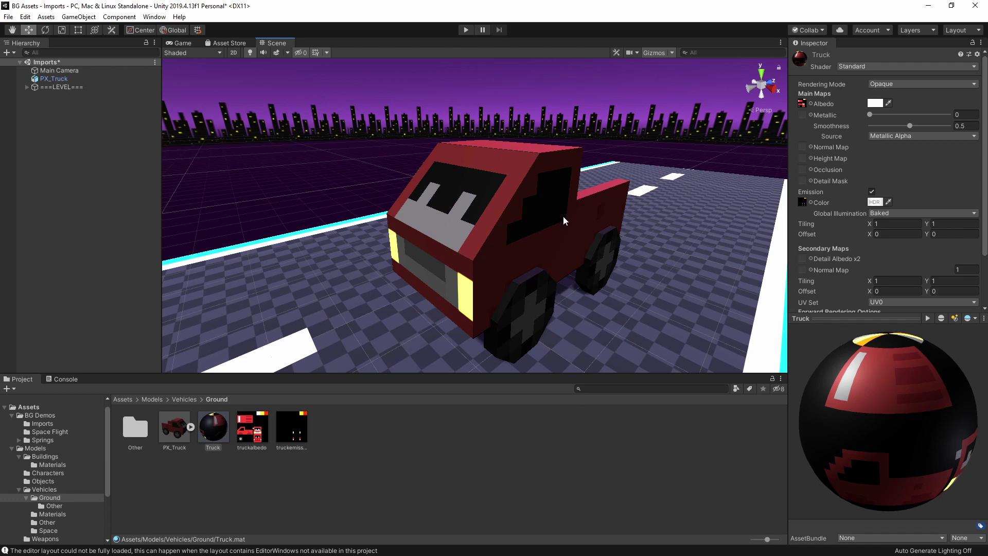
middle_click_drag(605, 225, 586, 227)
right_click_drag(674, 256, 508, 249)
middle_click_drag(620, 260, 540, 251)
left_click_drag(539, 249, 465, 251, "alt")
scroll(465, 252, "down", 5)
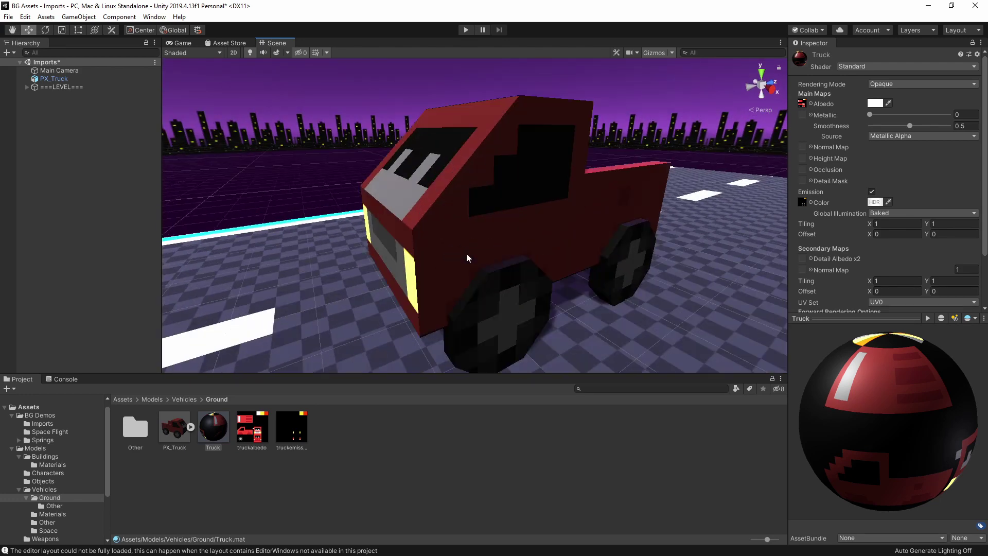
scroll(468, 258, "down", 5)
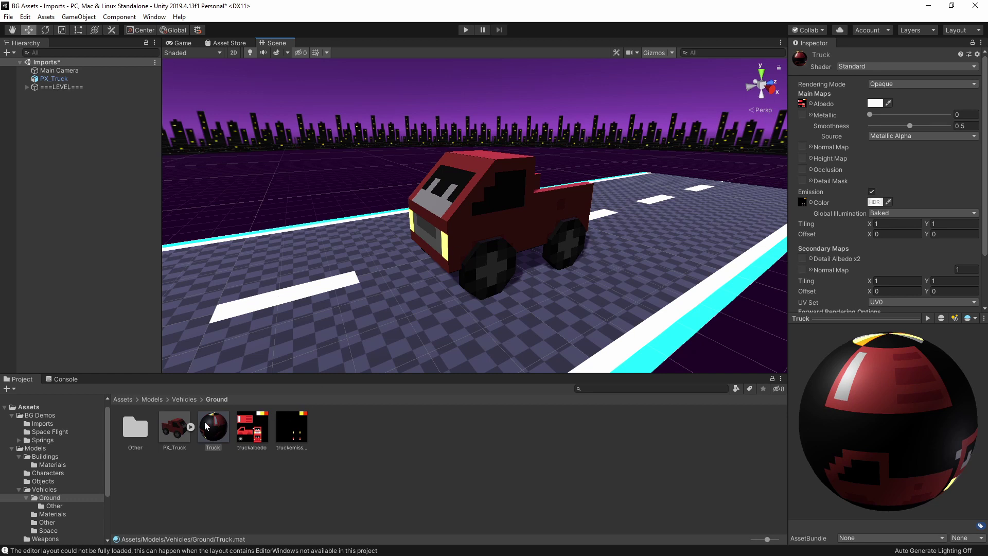
Expand the PX_Truck model asset, inspect its embedded material, and collapse the asset again
left_click(190, 425)
left_click(219, 430)
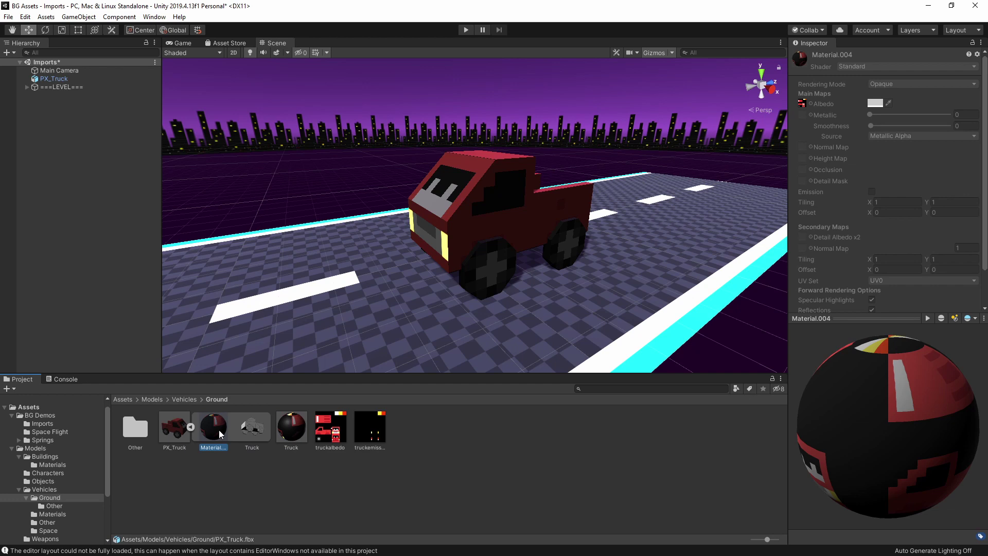
left_click(191, 427)
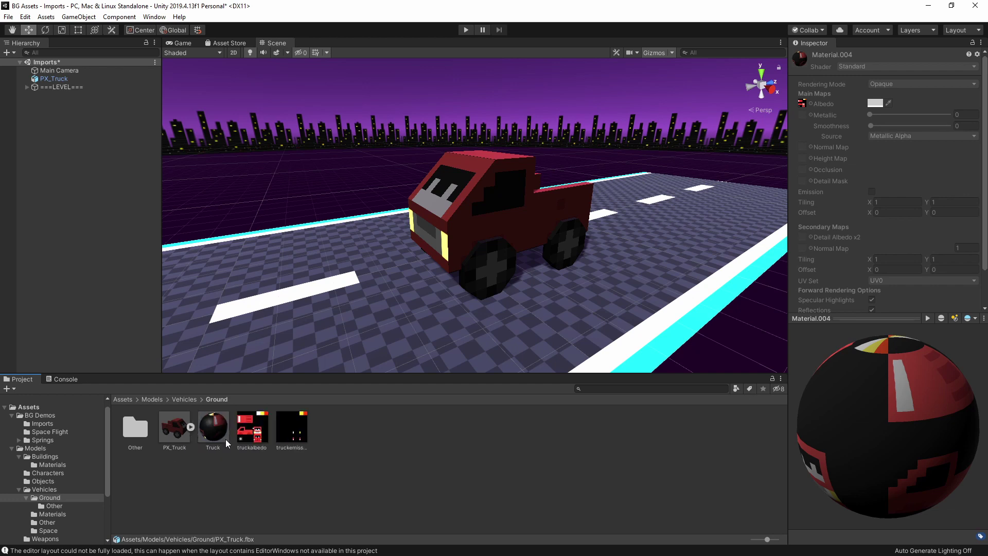
Set the truck's Y rotation to 0
left_click_drag(397, 305, 414, 322, "alt")
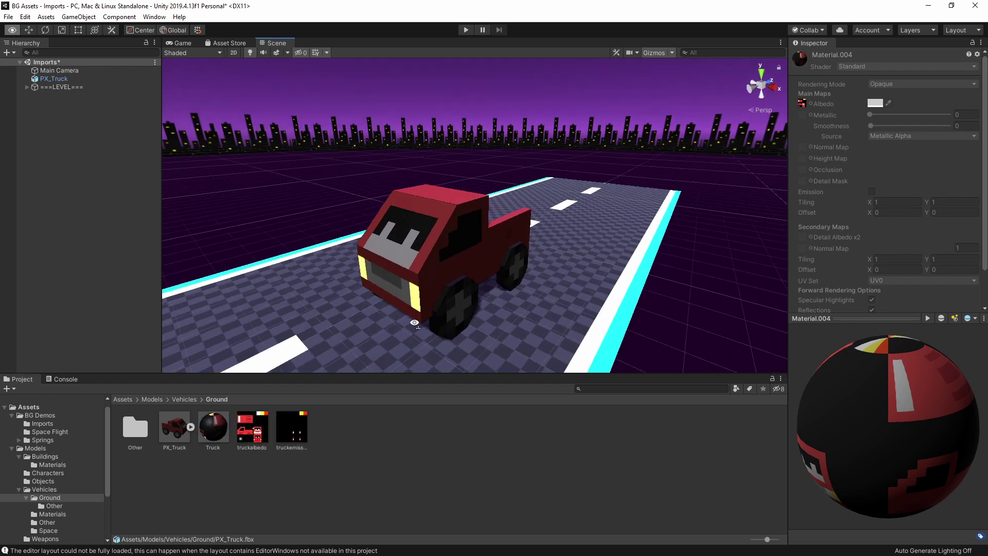
right_click_drag(415, 323, 483, 323)
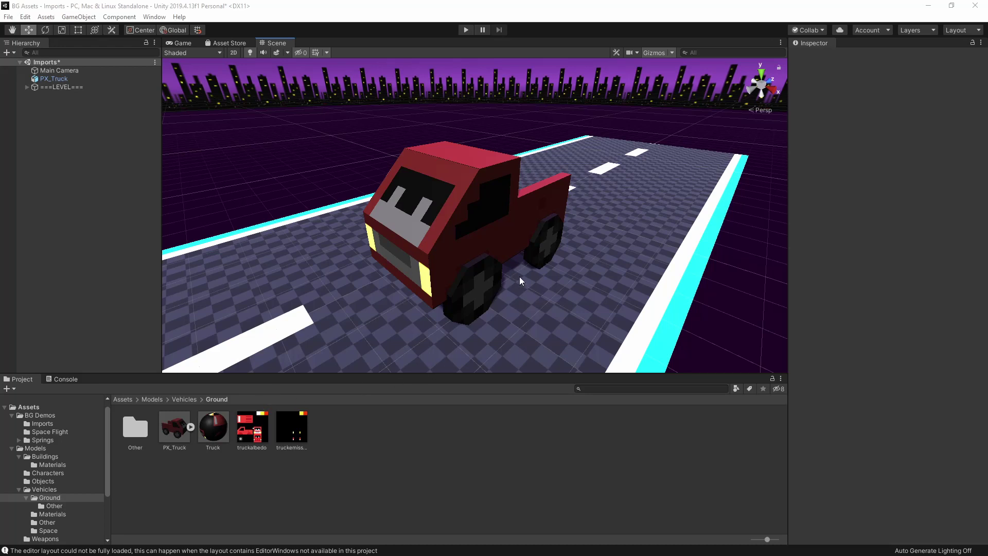
left_click_drag(582, 286, 415, 233, "alt")
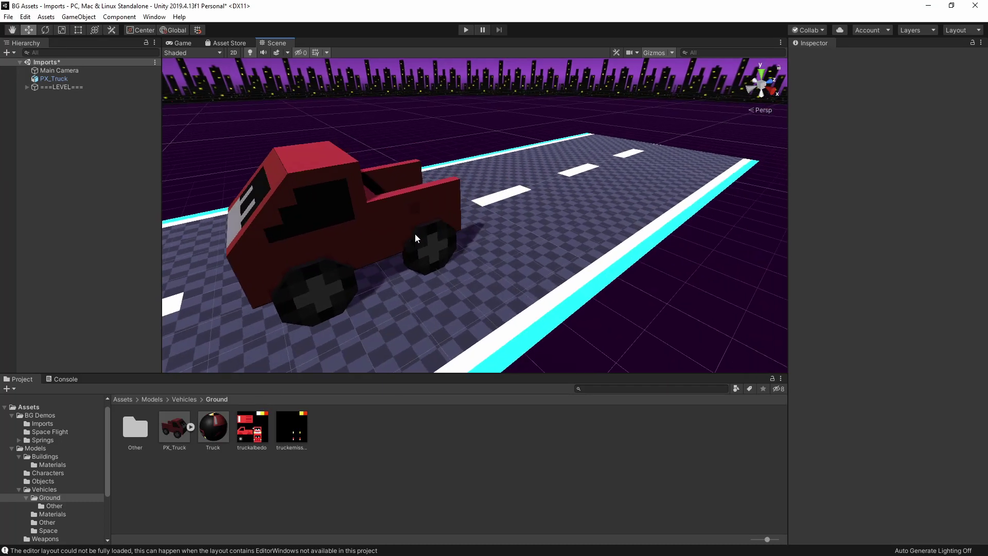
left_click(355, 218)
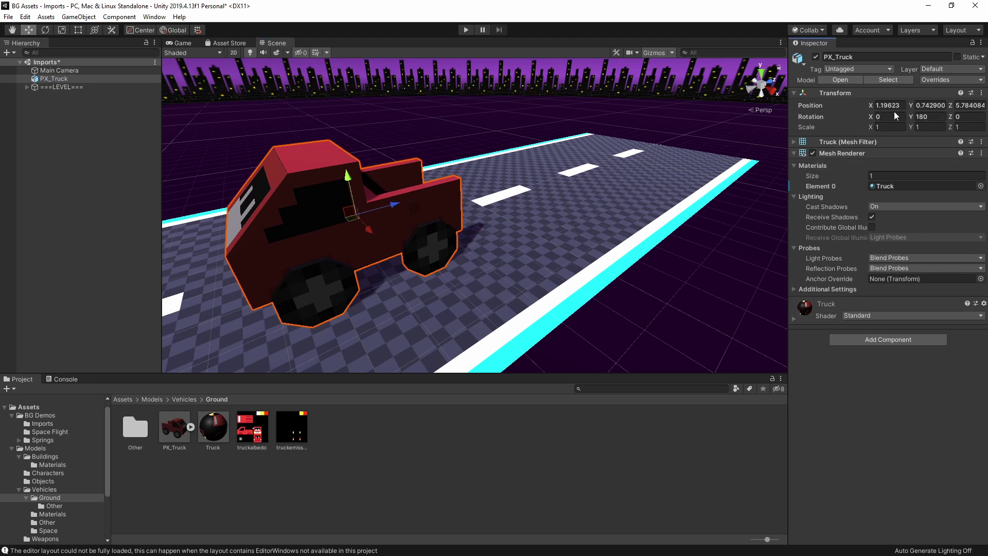
left_click(938, 118)
type("0")
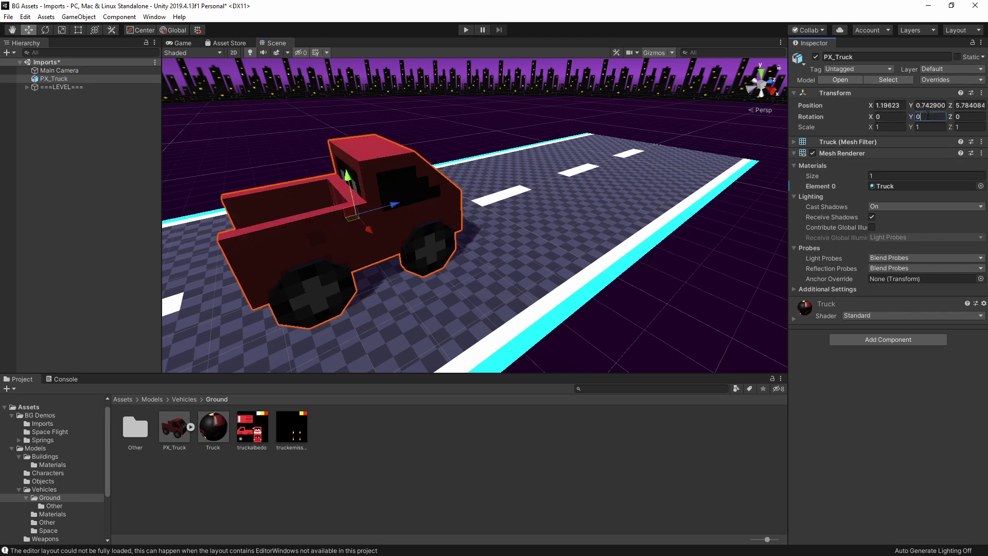
left_click(603, 222)
Look over the truck on the road and check the separate planes that make up the road
left_click_drag(677, 283, 433, 282, "alt")
left_click(345, 224)
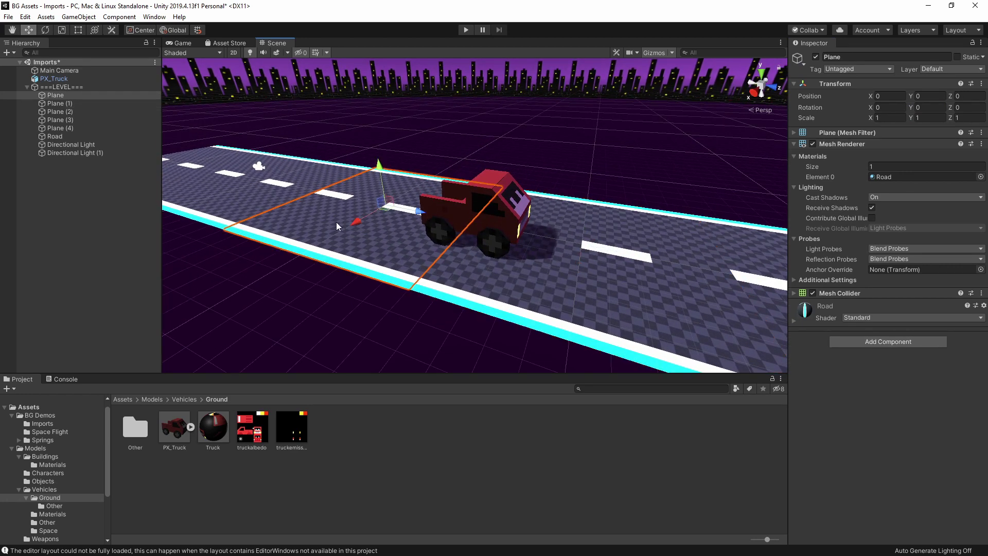
left_click_drag(336, 221, 626, 276, "alt")
left_click(551, 295)
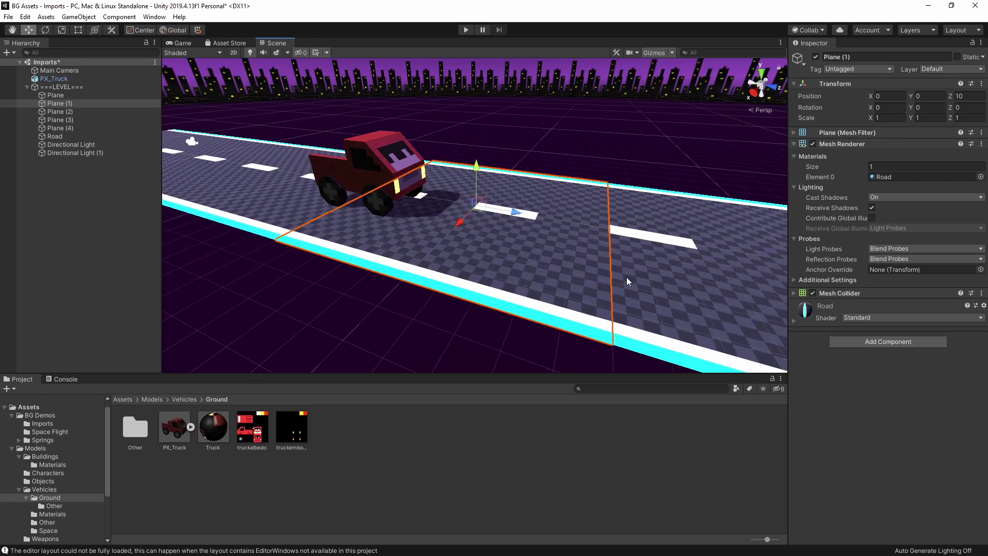
left_click(662, 282)
left_click(533, 275)
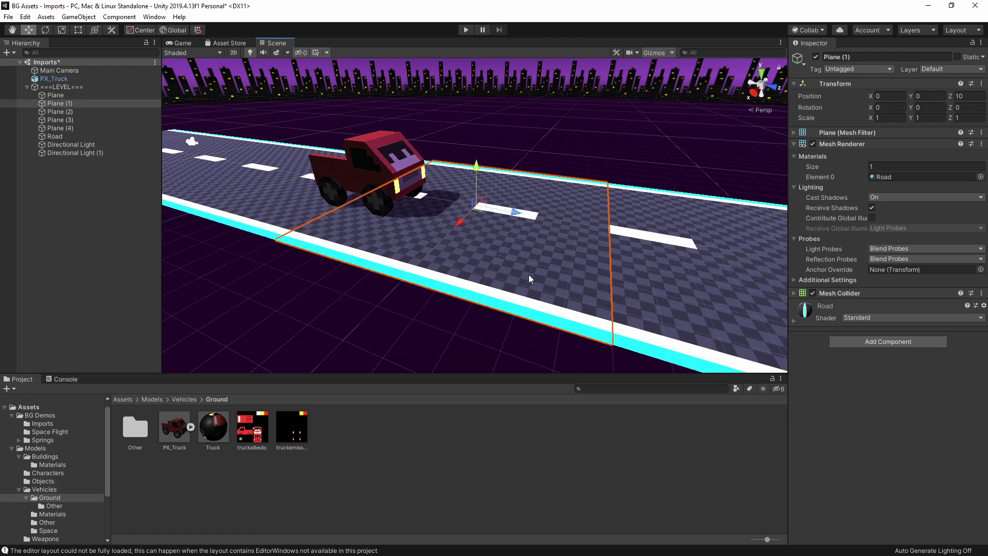
Select the road plane under the truck and inspect the texture and emission settings of its Road material
left_click(263, 201)
left_click_drag(263, 201, 632, 167, "alt")
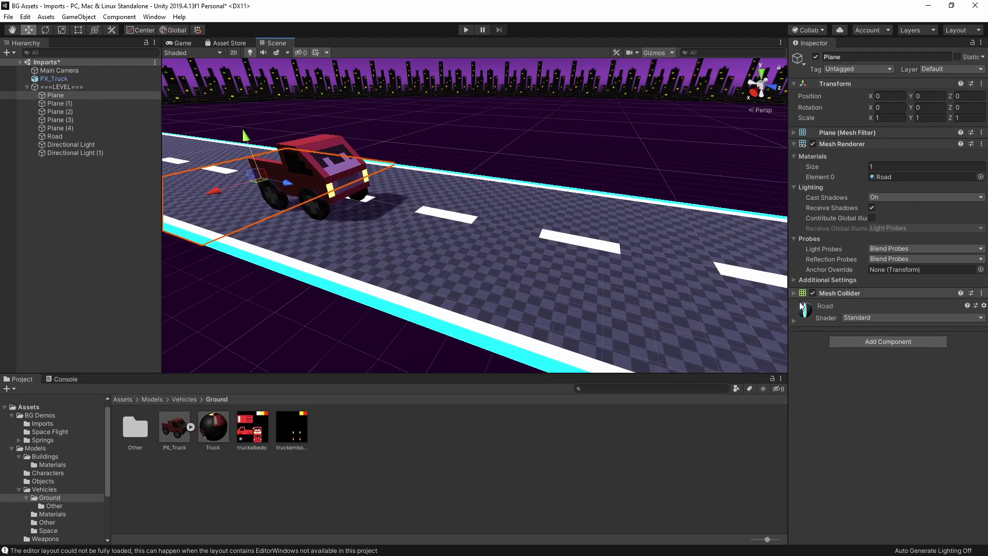
left_click_drag(789, 322, 791, 322)
left_click(796, 320)
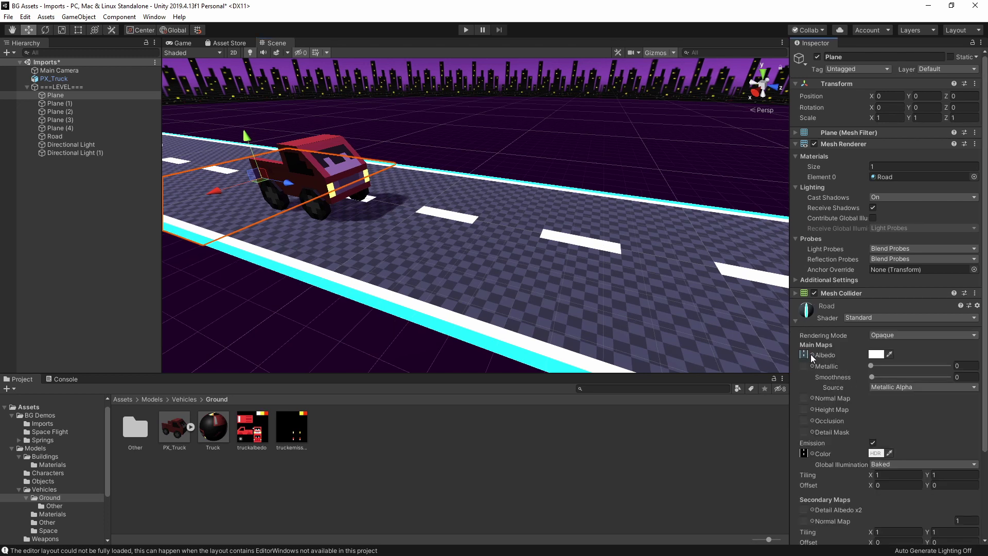
middle_click_drag(659, 302, 656, 302)
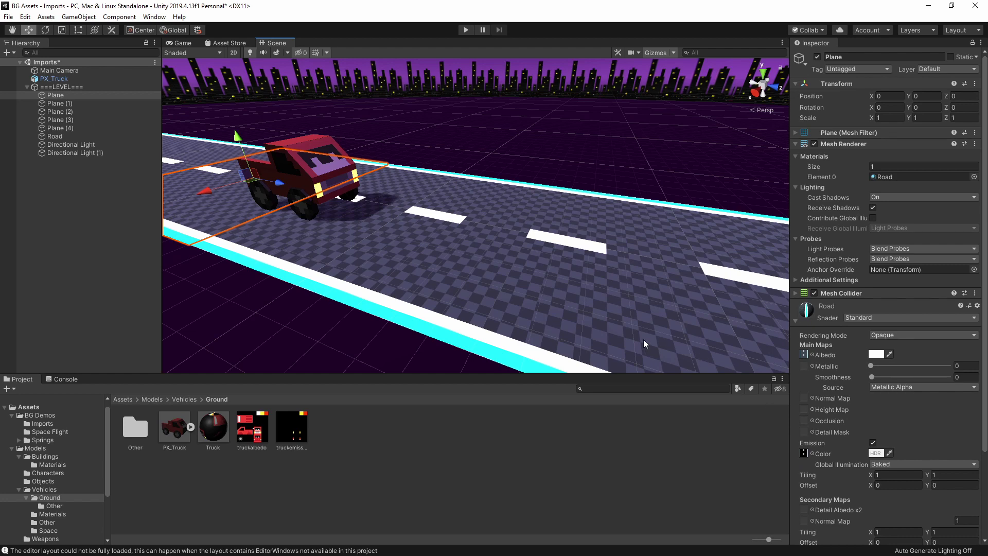
Look over the road sections ahead of the truck by selecting individual planes in the scene
left_click(521, 294)
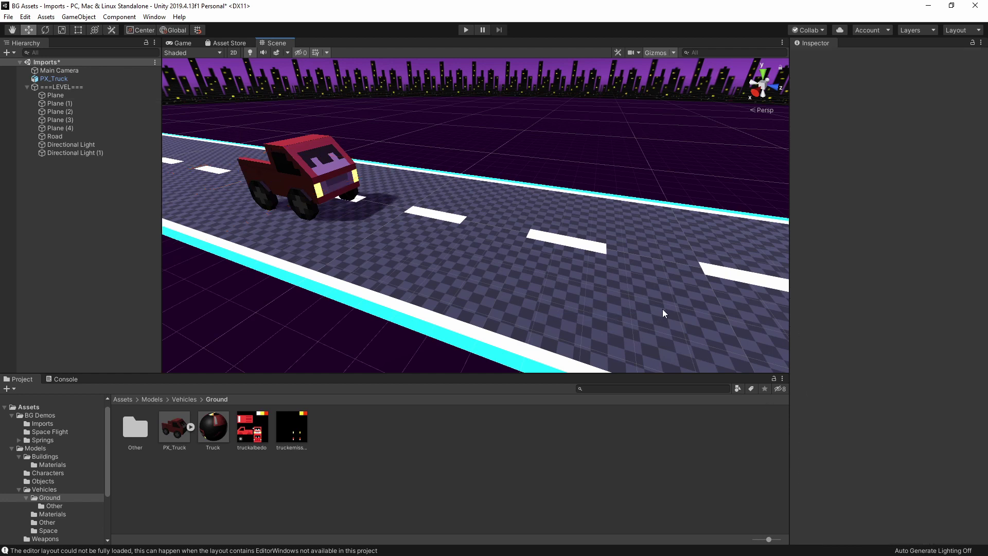
middle_click_drag(705, 305, 672, 310)
left_click(575, 306)
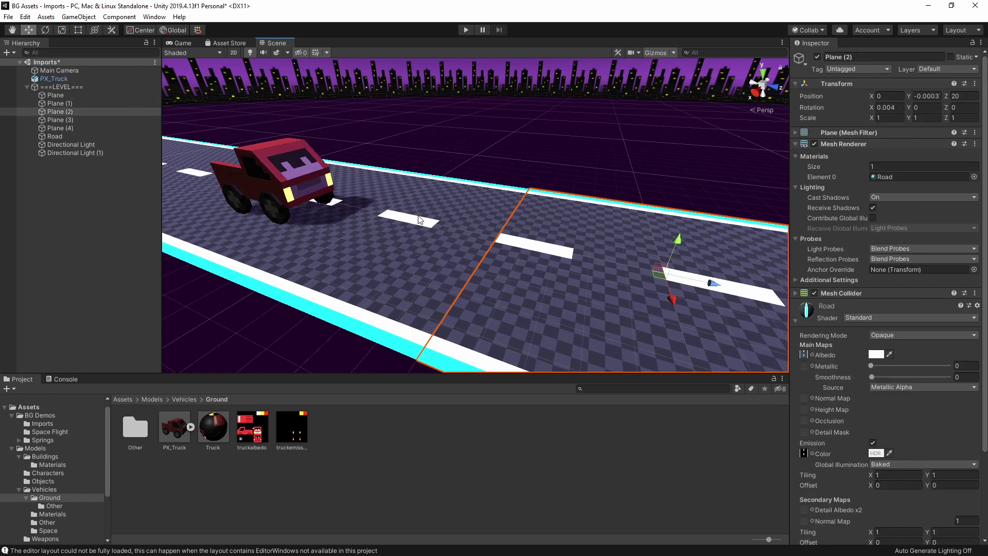
left_click(444, 218)
middle_click_drag(625, 249, 577, 258)
middle_click_drag(399, 250, 437, 263)
Select Plane (1) and replace the Road material's albedo texture with the roademission texture
left_click(59, 104)
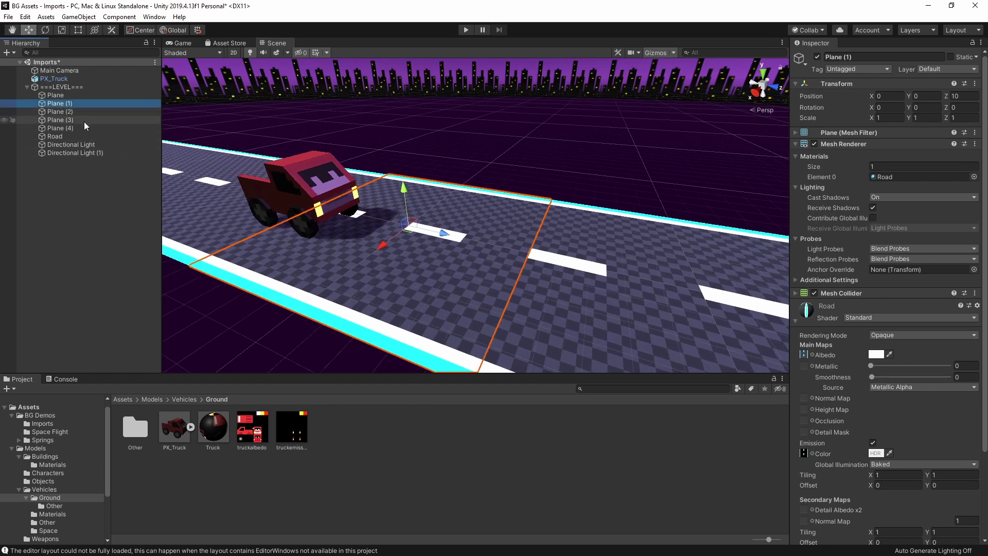
left_click(808, 355)
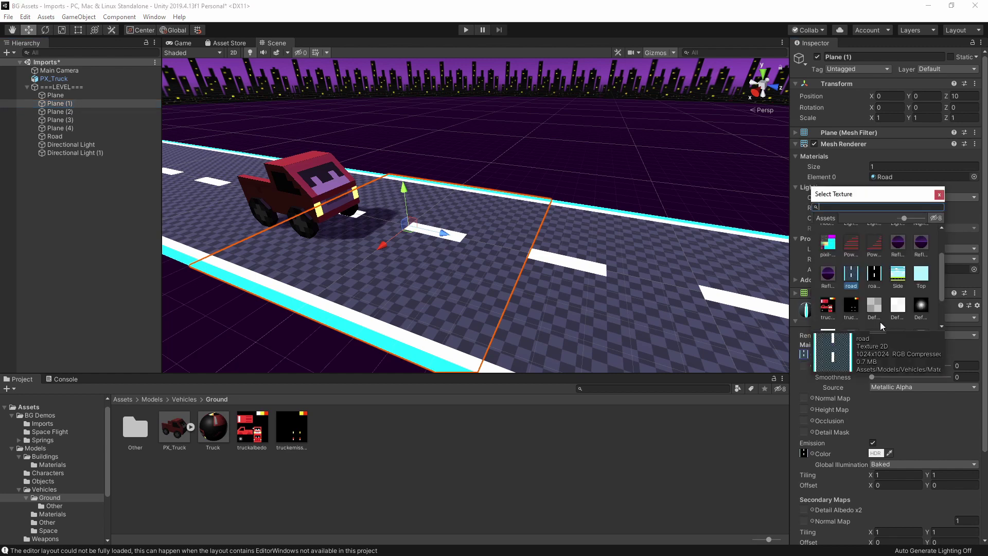
left_click(876, 285)
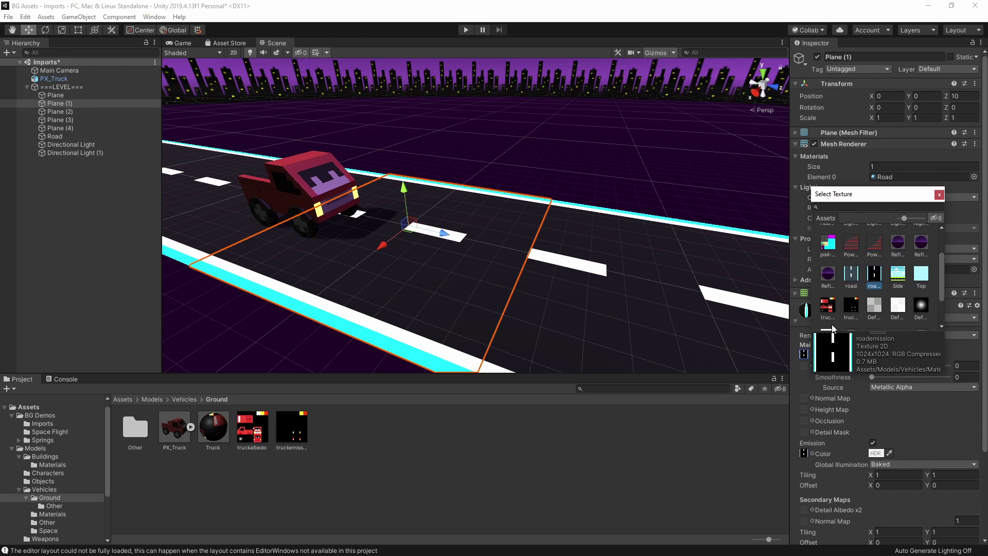
left_click(802, 341)
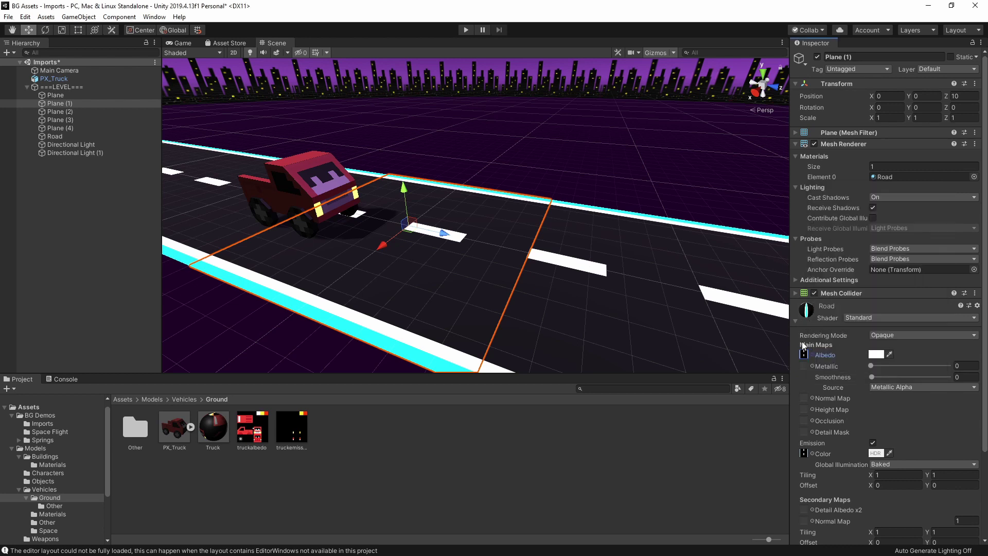
Set the Road material's albedo texture back to the road texture
left_click(813, 454)
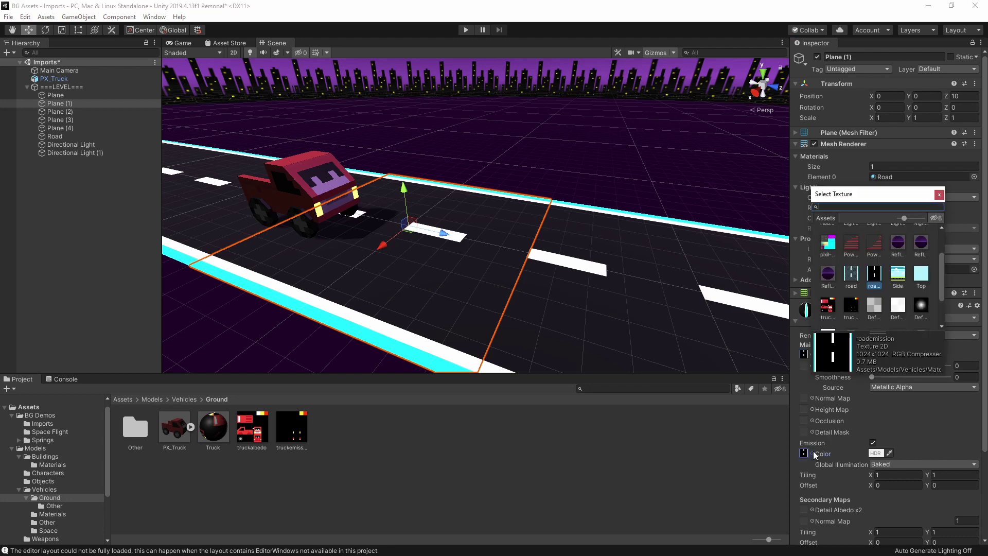
left_click(804, 354)
left_click(812, 354)
left_click(852, 278)
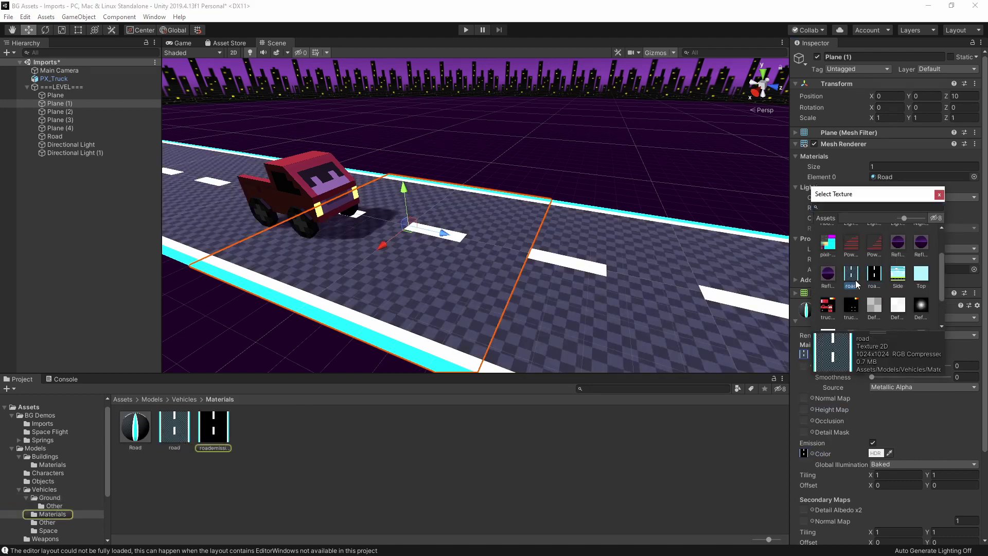
left_click(640, 151)
Examine the truck and the textured road against the city skyline from several angles
left_click(625, 260)
middle_click_drag(639, 295, 655, 295)
right_click_drag(442, 250, 416, 241)
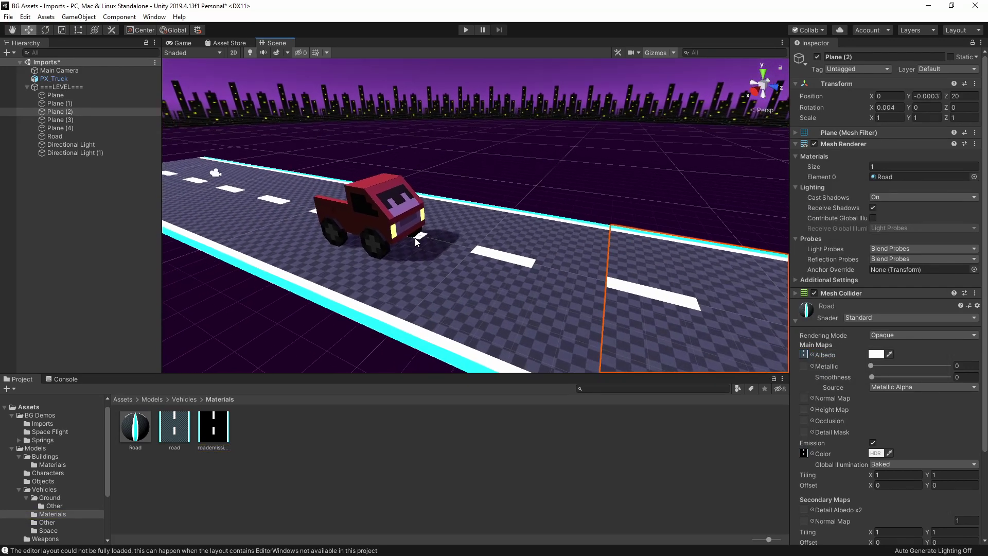
middle_click_drag(415, 241, 350, 244)
right_click_drag(350, 245, 416, 248)
middle_click_drag(416, 248, 515, 267)
right_click_drag(514, 268, 424, 272)
middle_click_drag(424, 272, 452, 269)
right_click_drag(445, 268, 479, 247)
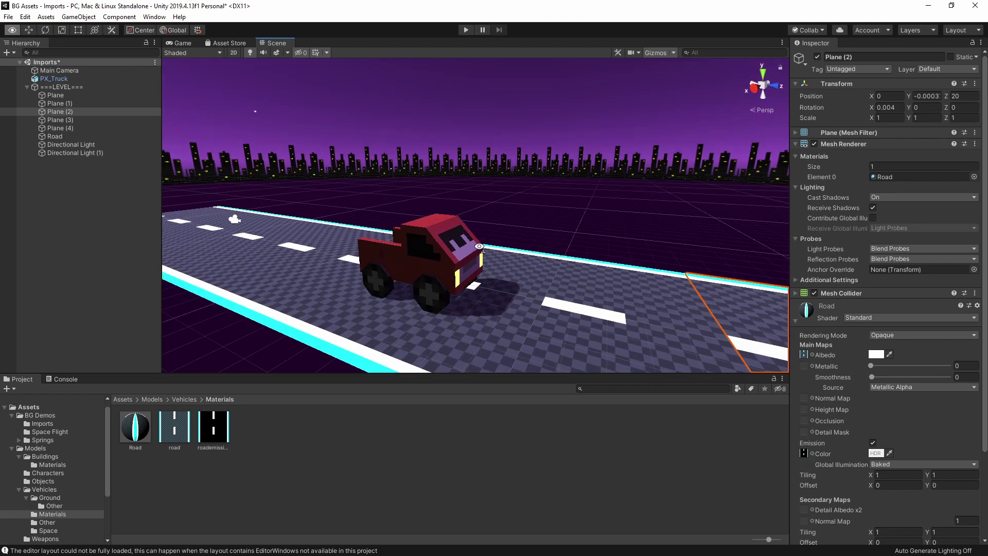
left_click_drag(480, 247, 440, 317, "alt")
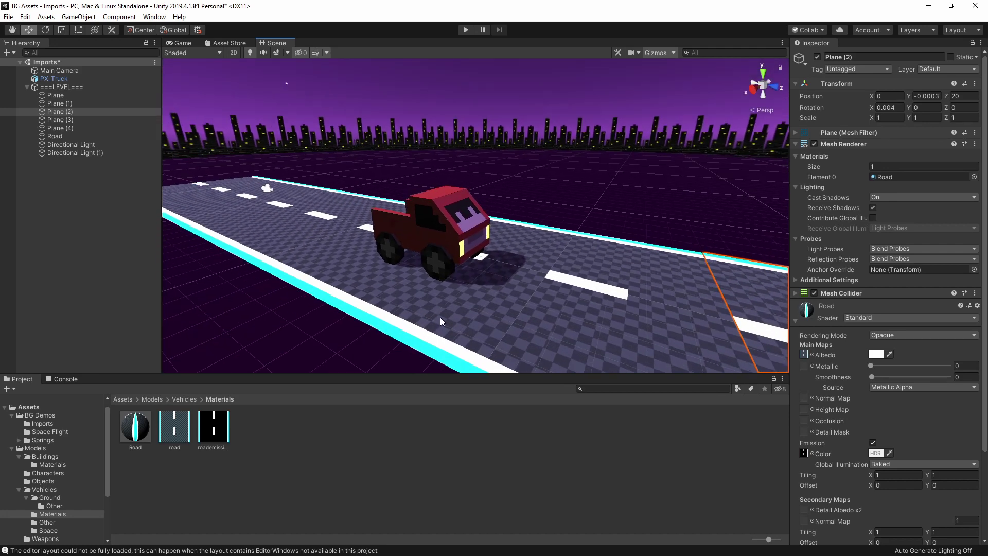
middle_click_drag(662, 303, 638, 293)
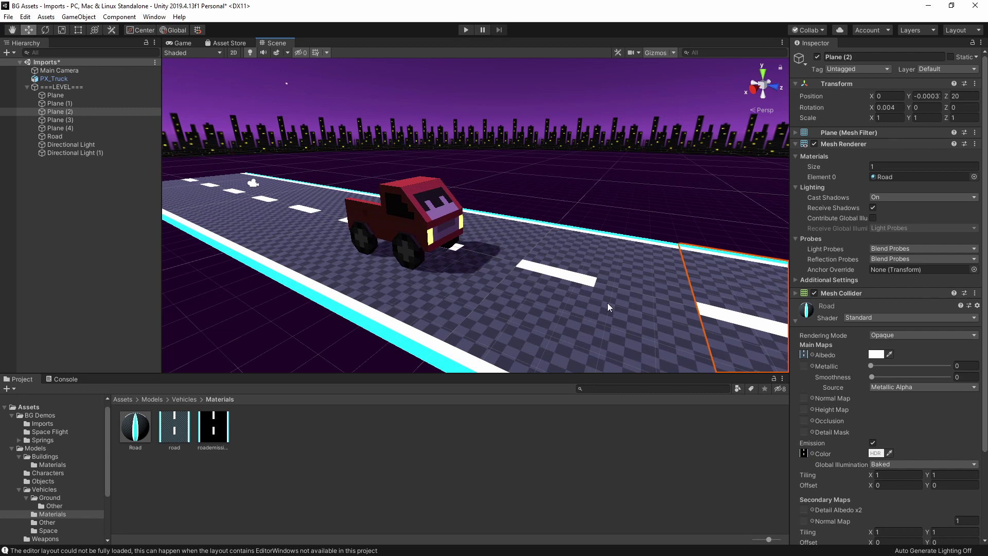
left_click_drag(608, 302, 646, 308, "alt")
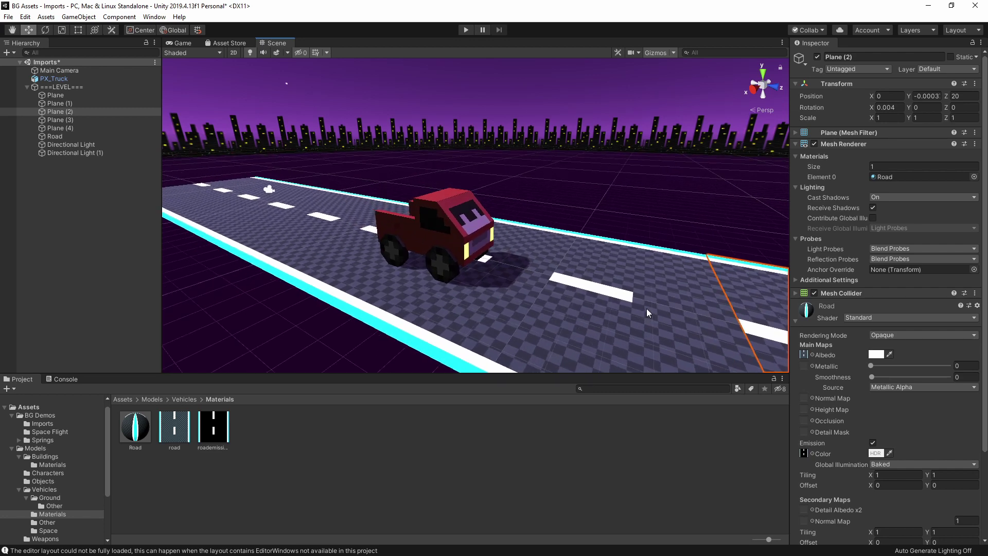